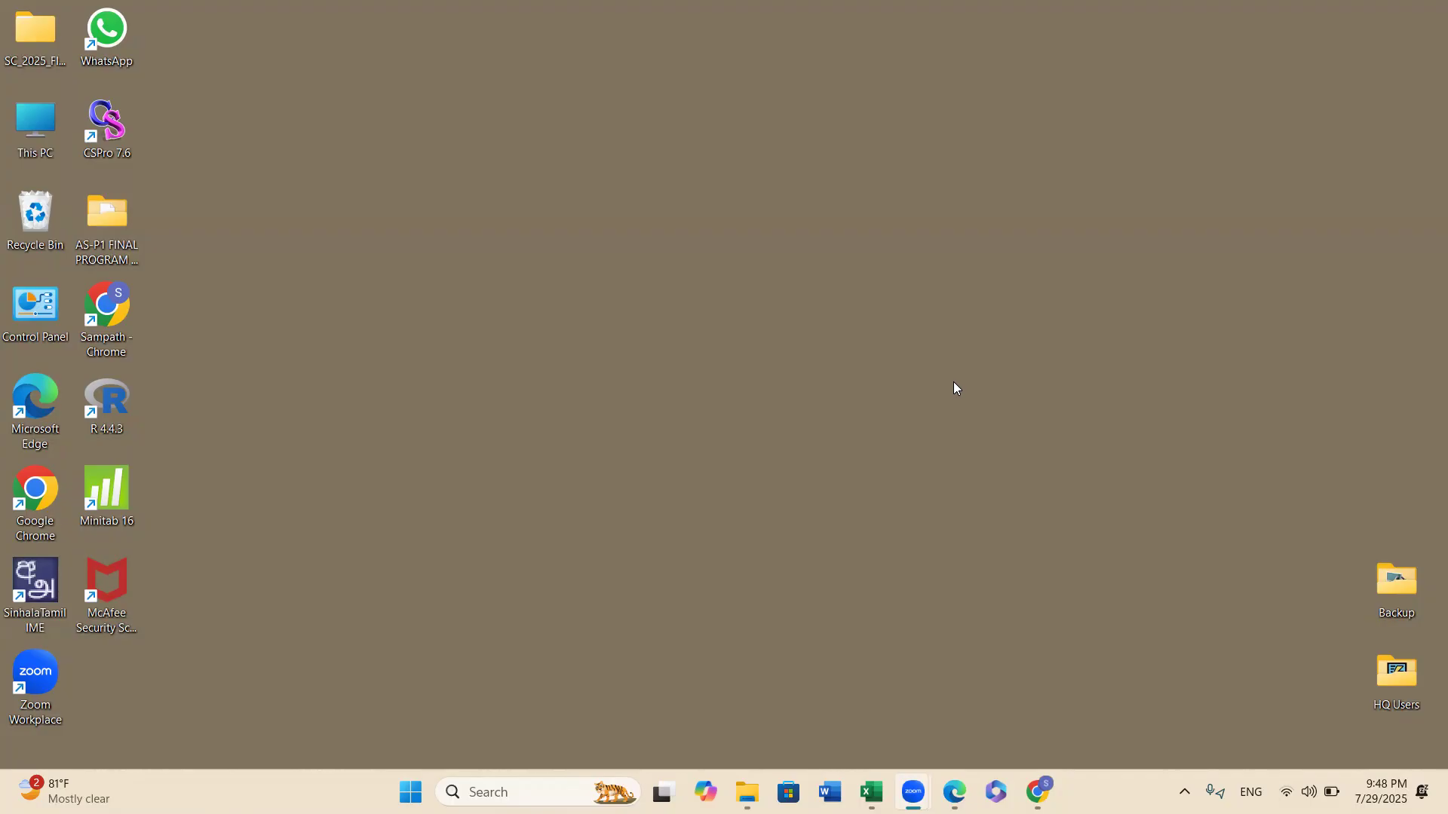
Step: Open the AS-P1 FINAL PROGRAM folder and launch the TPI_2025 CSPro run task file in CSEntry
double_click(121, 227)
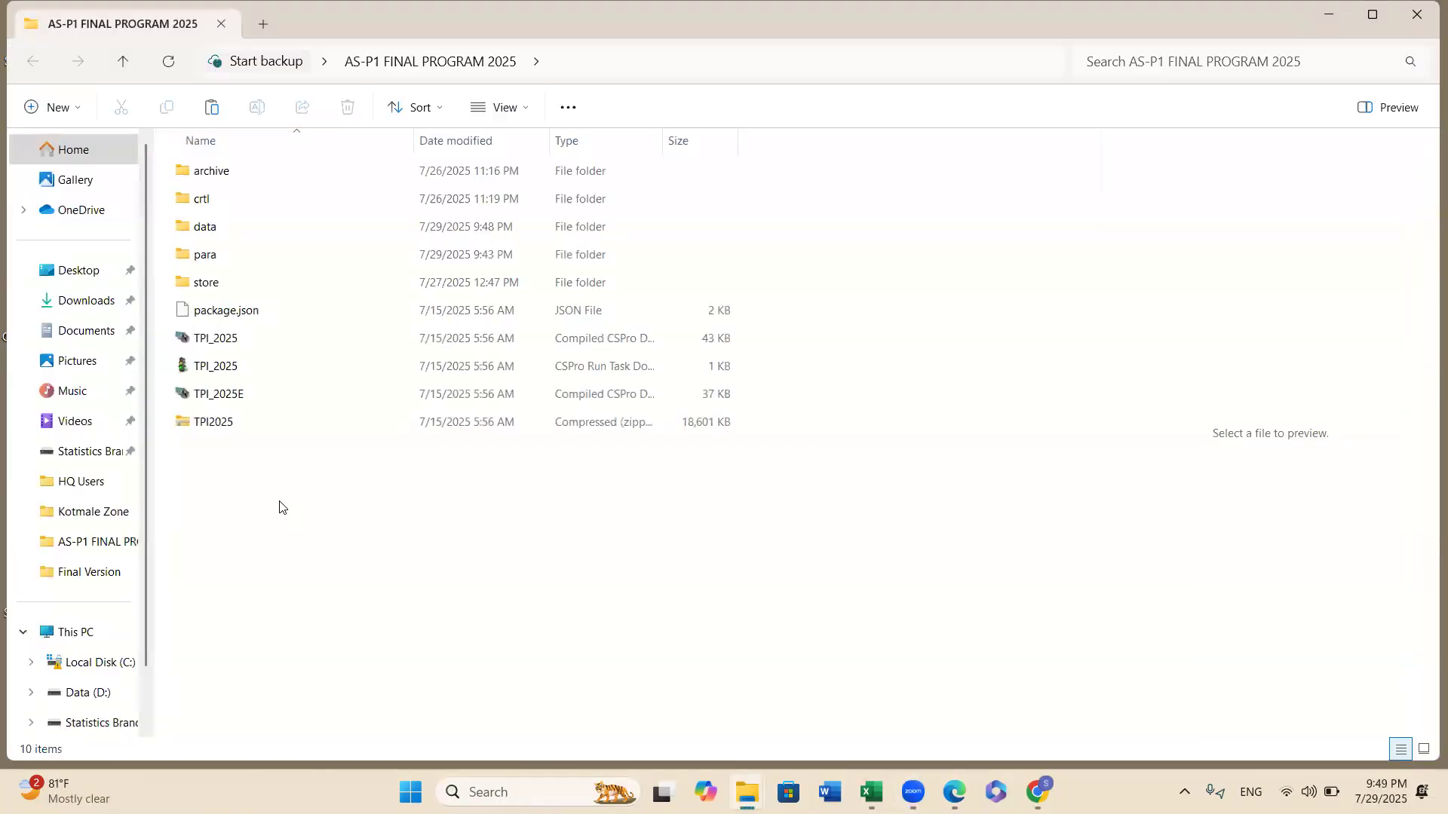
double_click(228, 371)
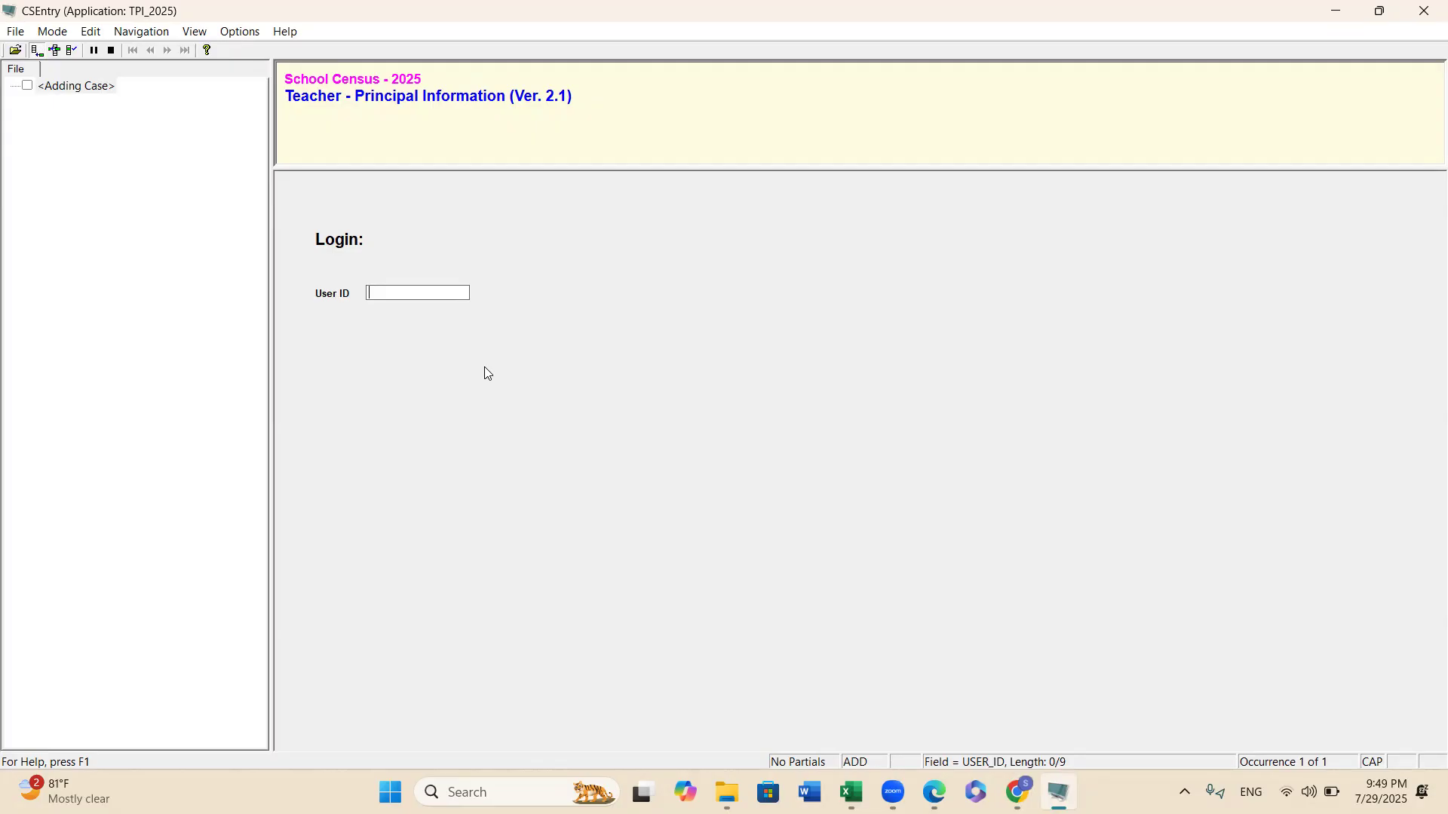
Step: Try to log in to the Teacher - Principal Information program with the school's user ID and account password
type("S0535301")
key("Return")
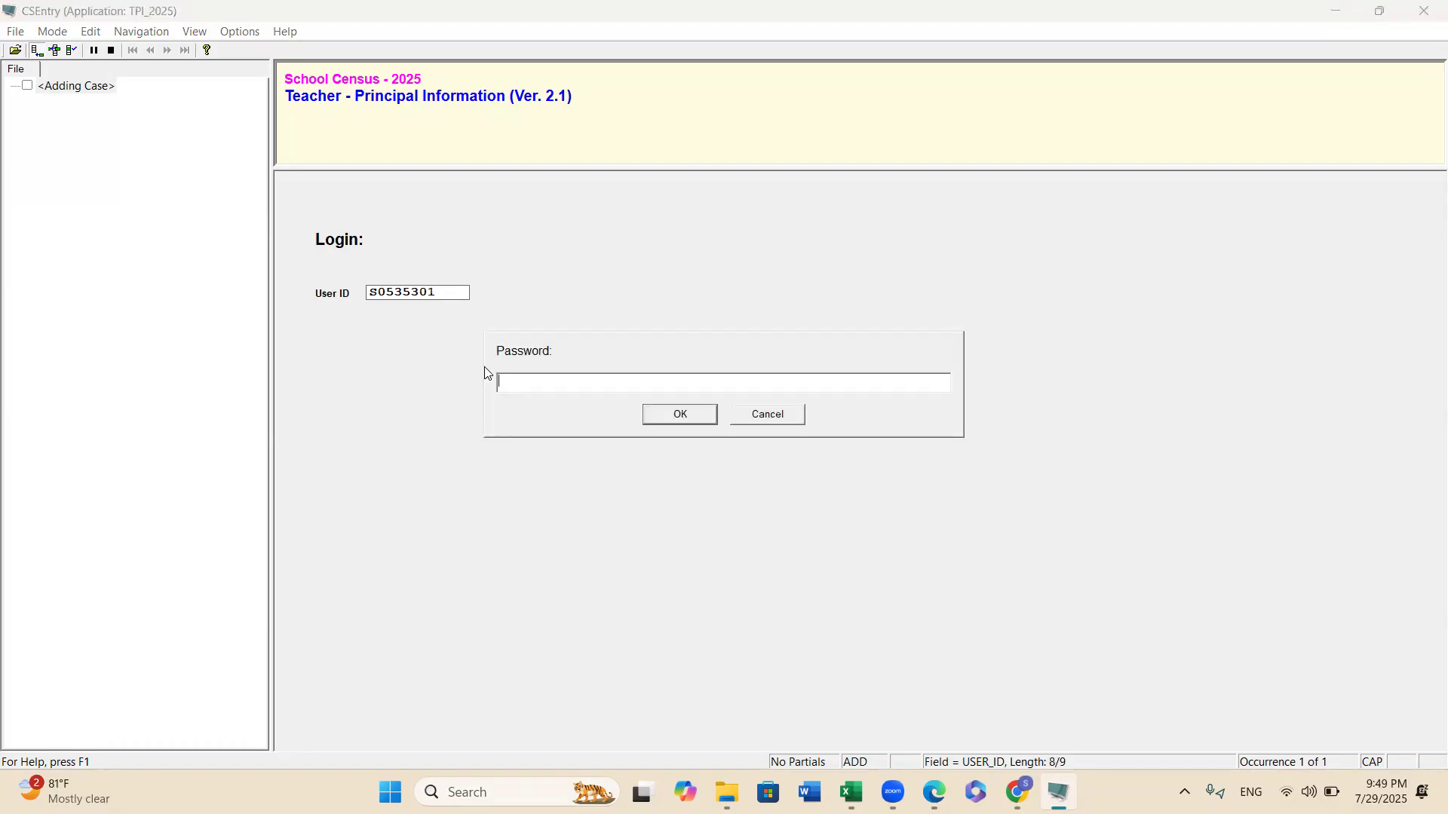
type("****")
left_click(656, 418)
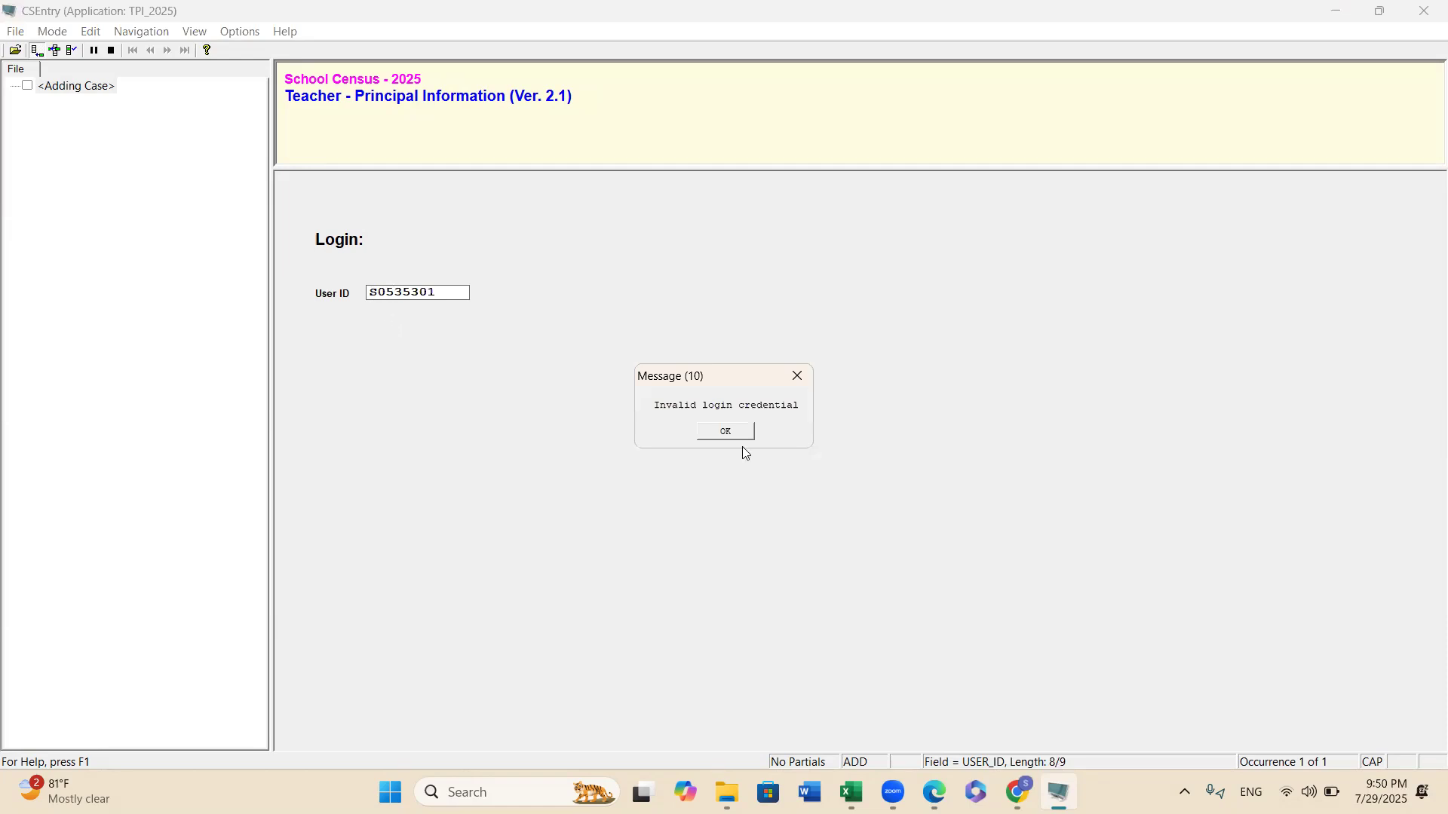
left_click(725, 431)
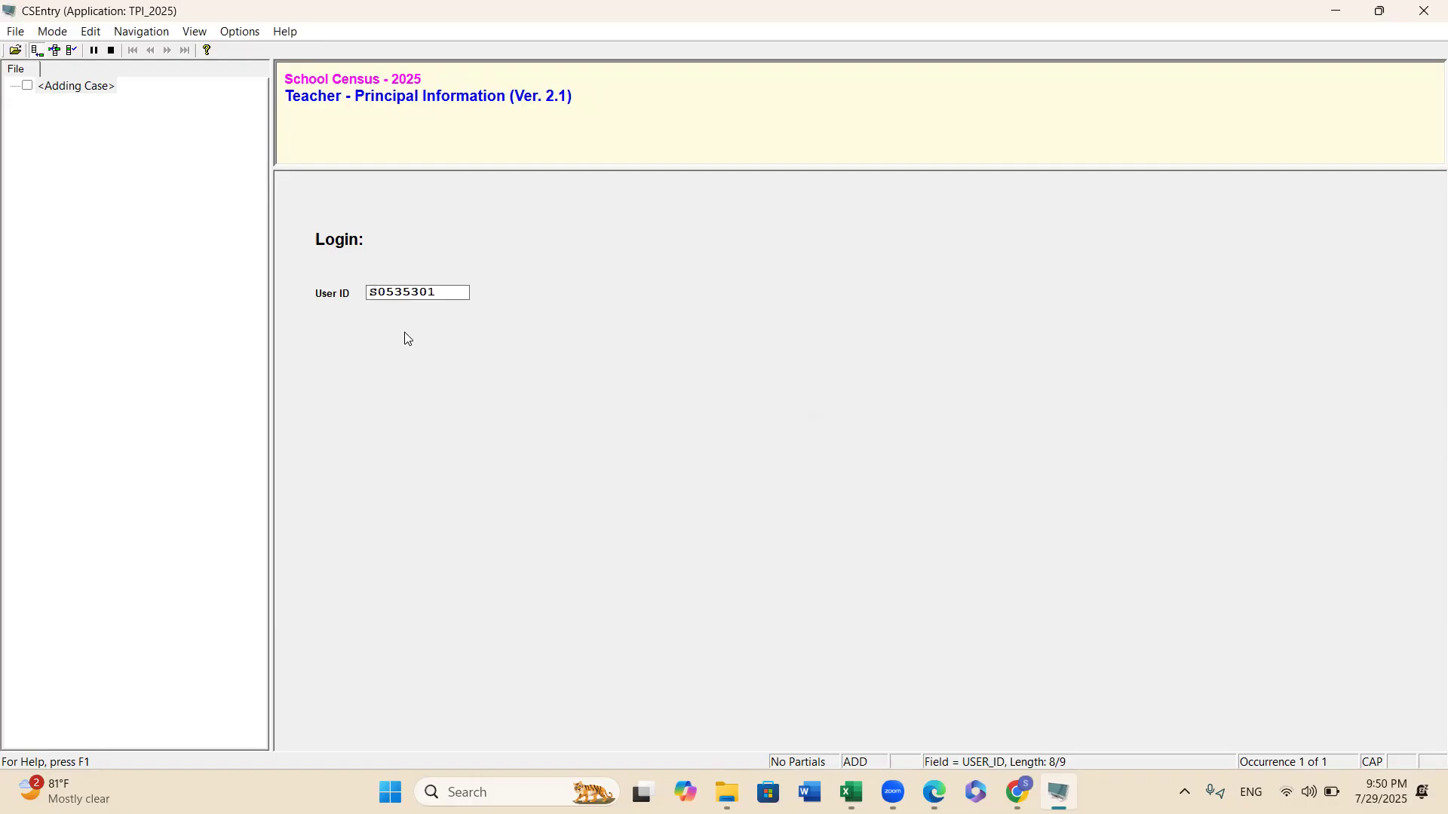
Step: Re-enter the school's user ID and the correct account password to log in
left_click_drag(368, 296, 386, 303)
type("S0535301")
key("Return")
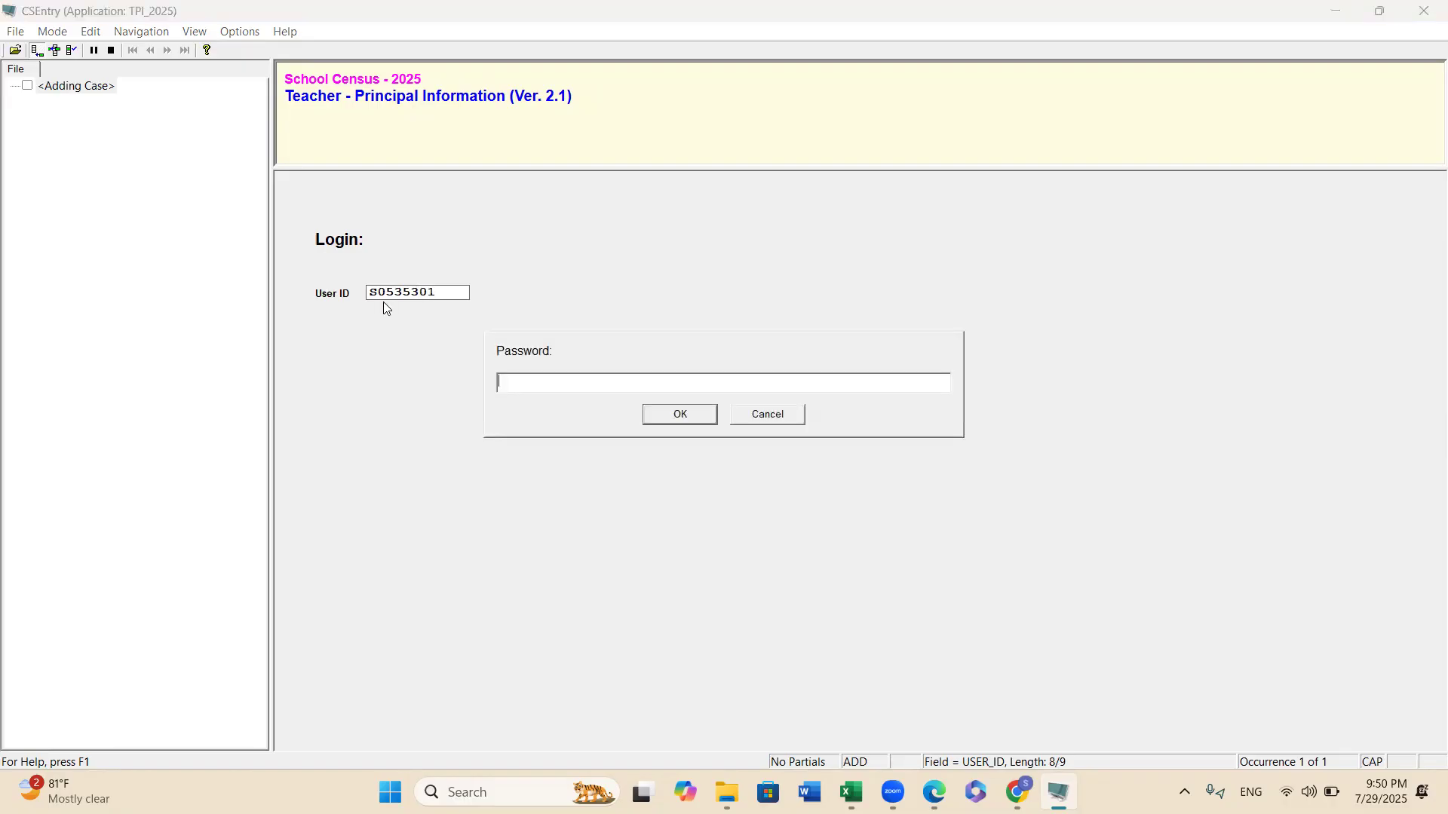
type("*")
key("BackSpace")
key("BackSpace")
key("BackSpace")
type("*******")
left_click(661, 419)
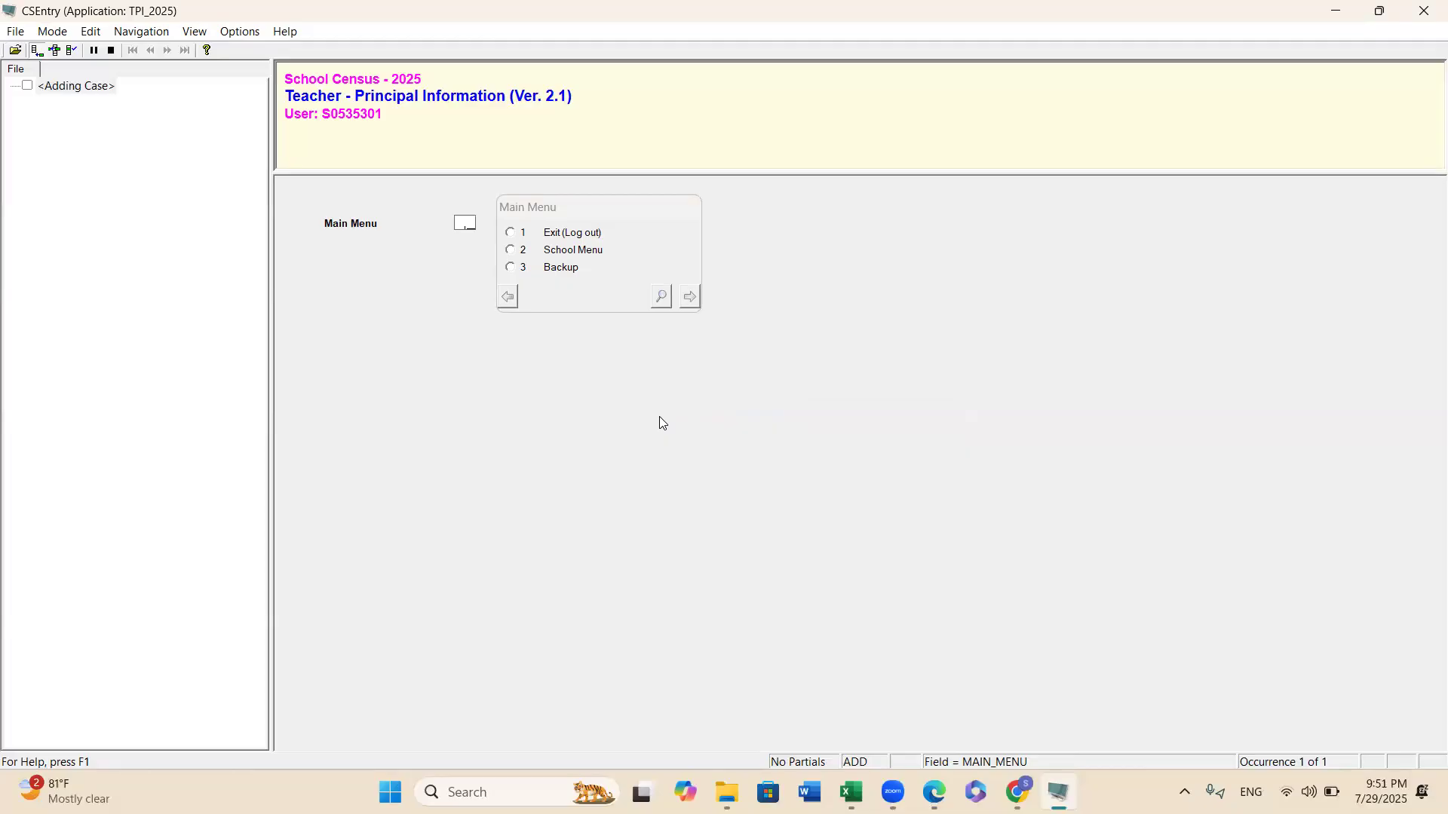
Step: View the ASP-1 Data Entry form and case list through the School Menu, and exit data entry
left_click(511, 252)
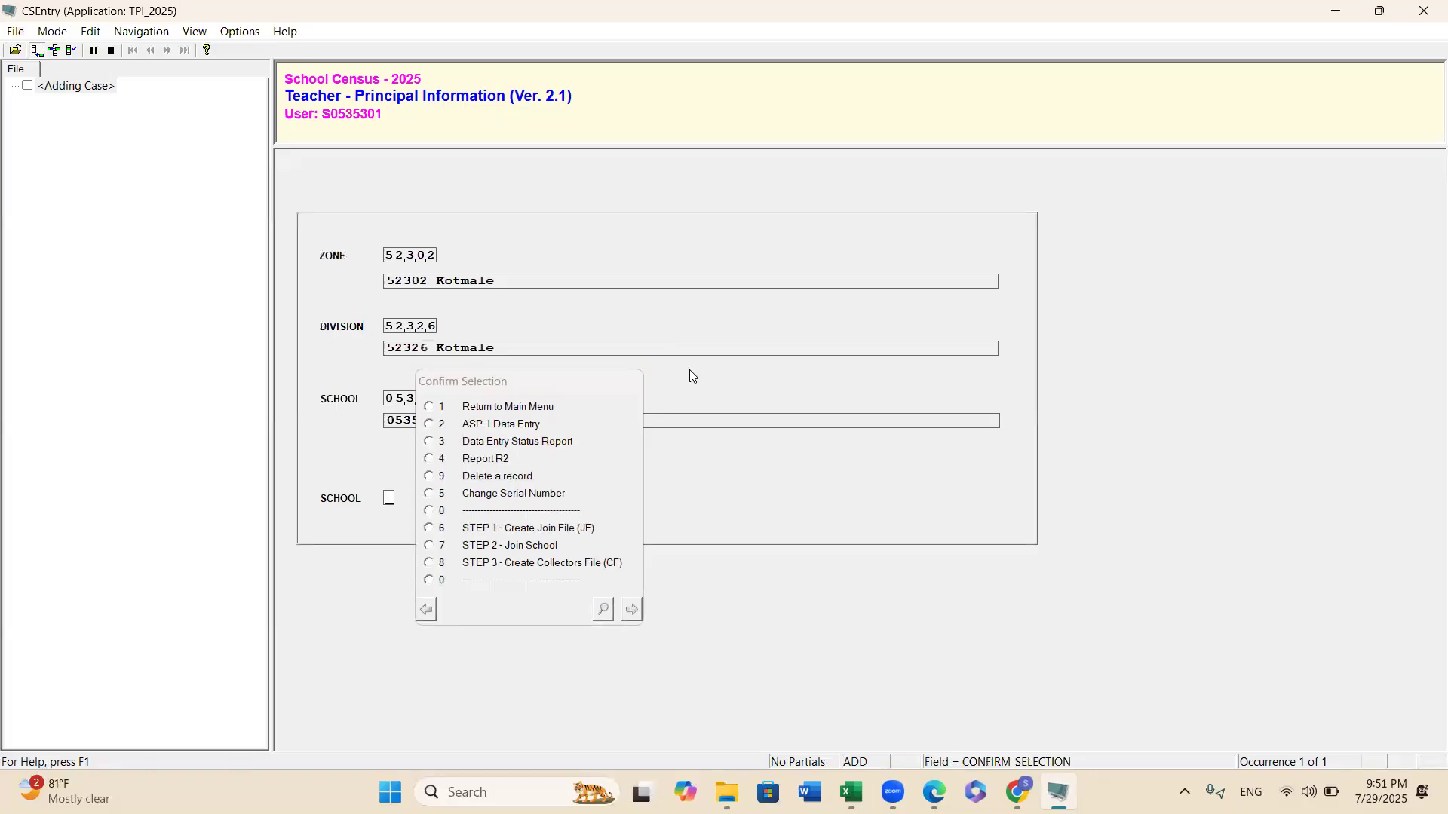
left_click(594, 383)
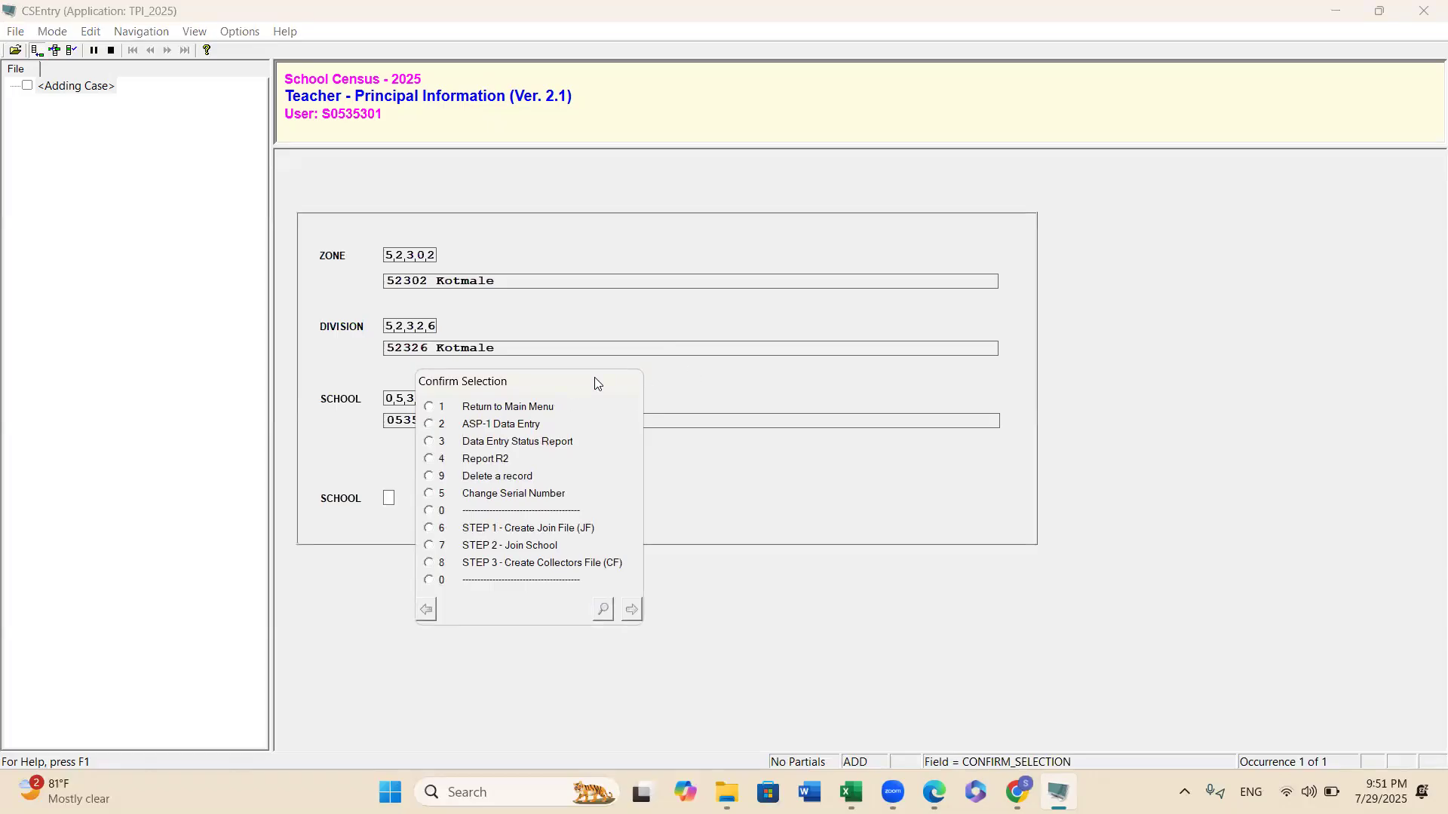
left_click_drag(594, 383, 943, 310)
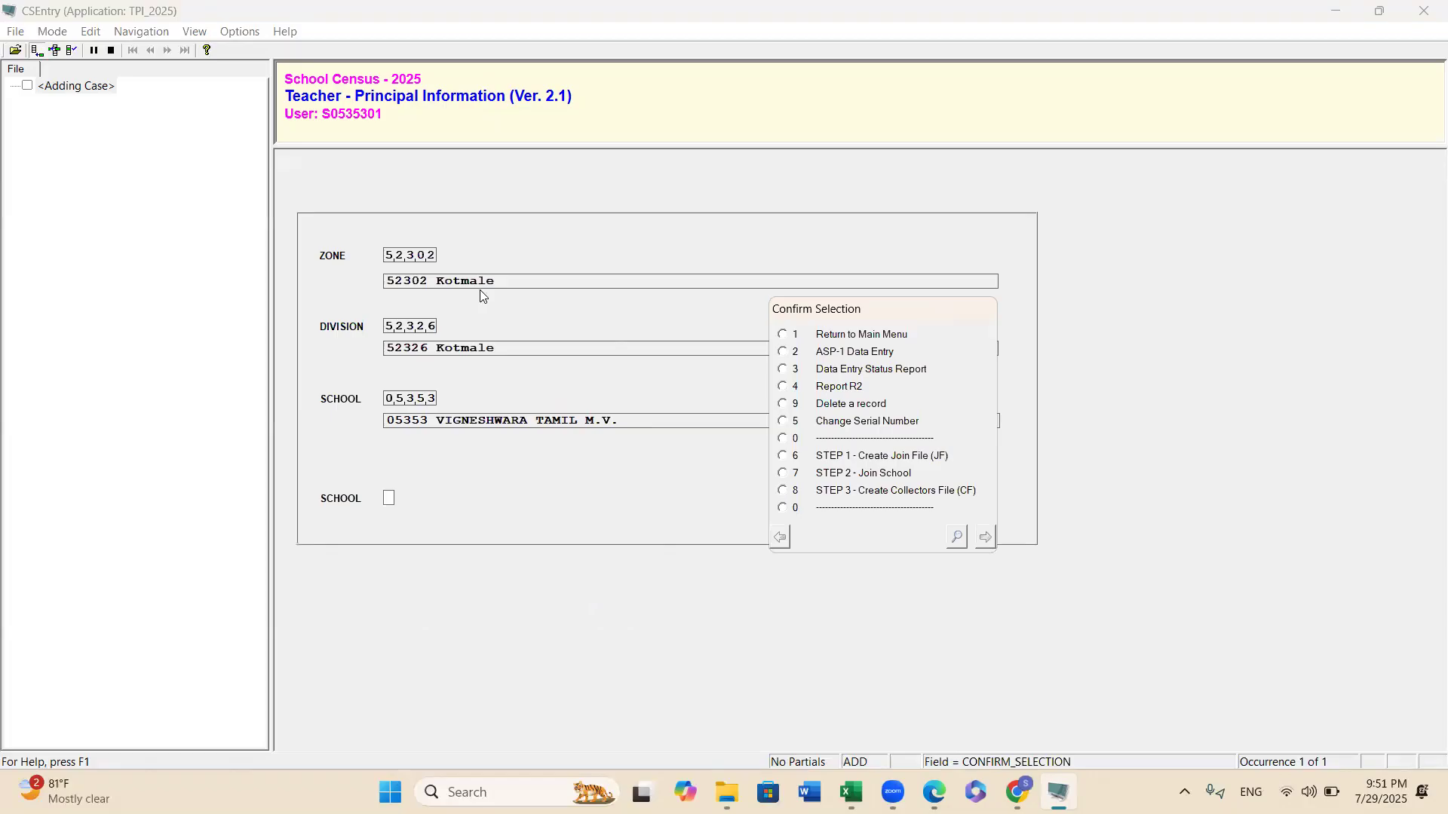
left_click(784, 353)
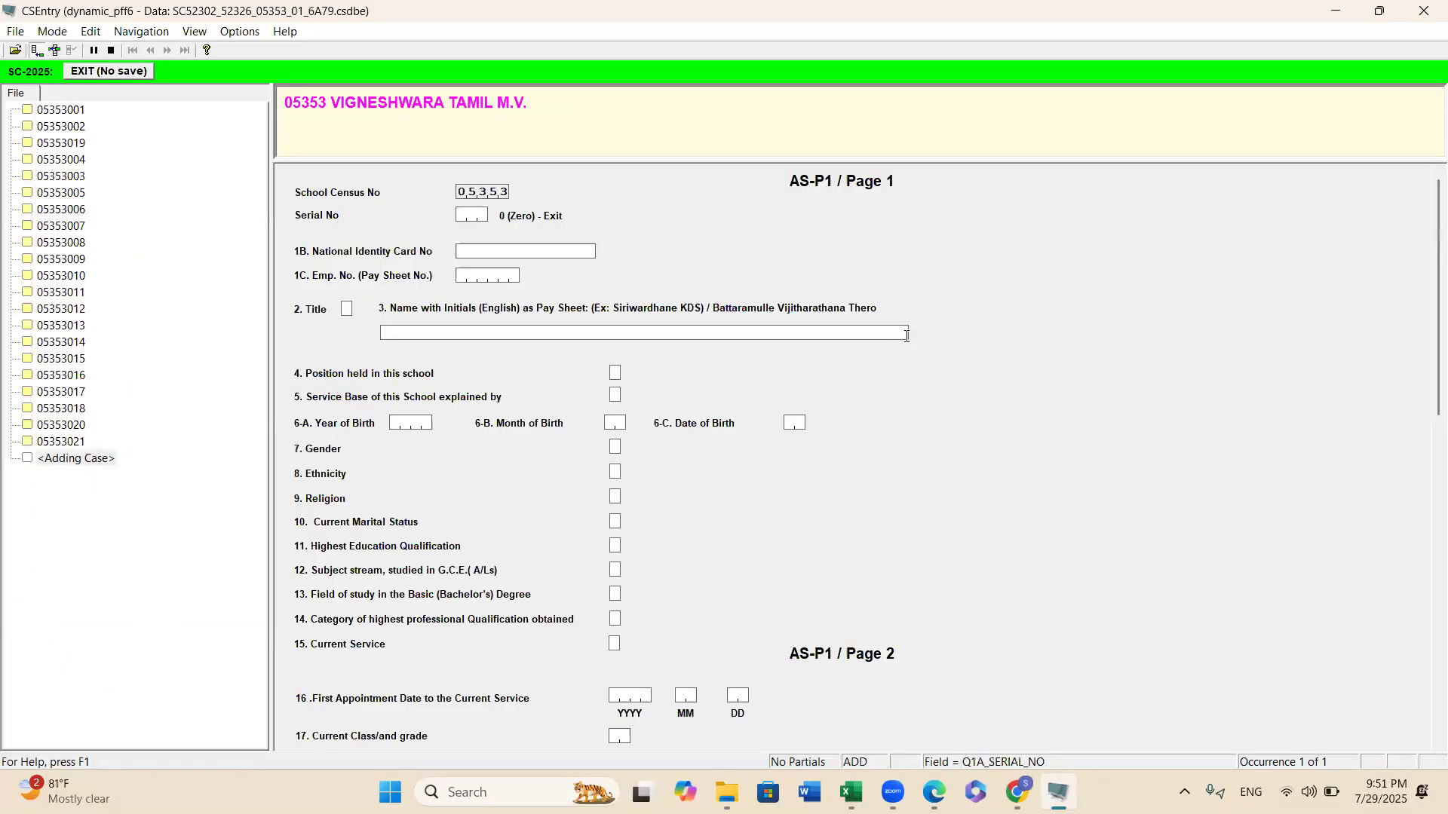
left_click(114, 51)
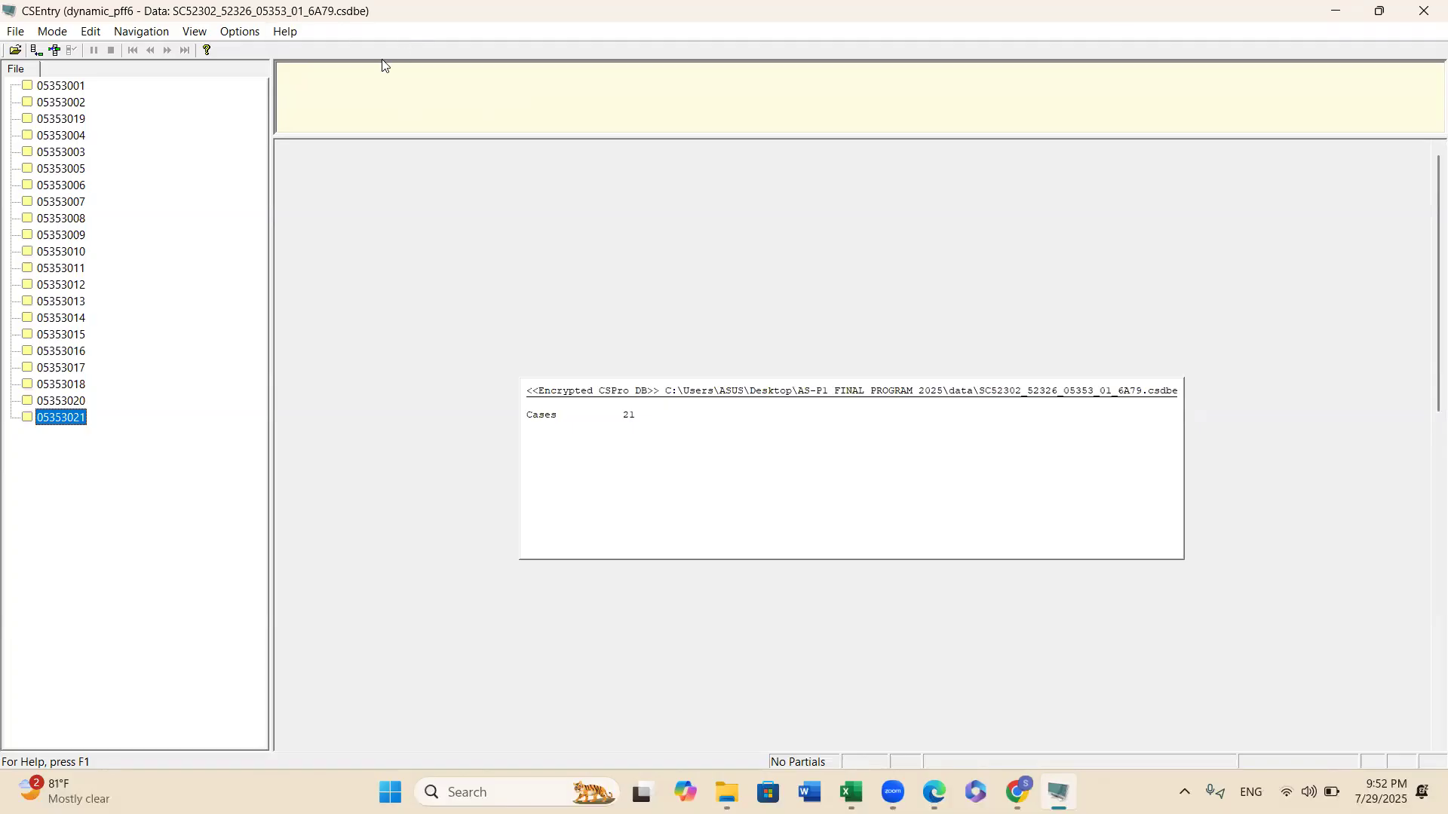
left_click(1422, 17)
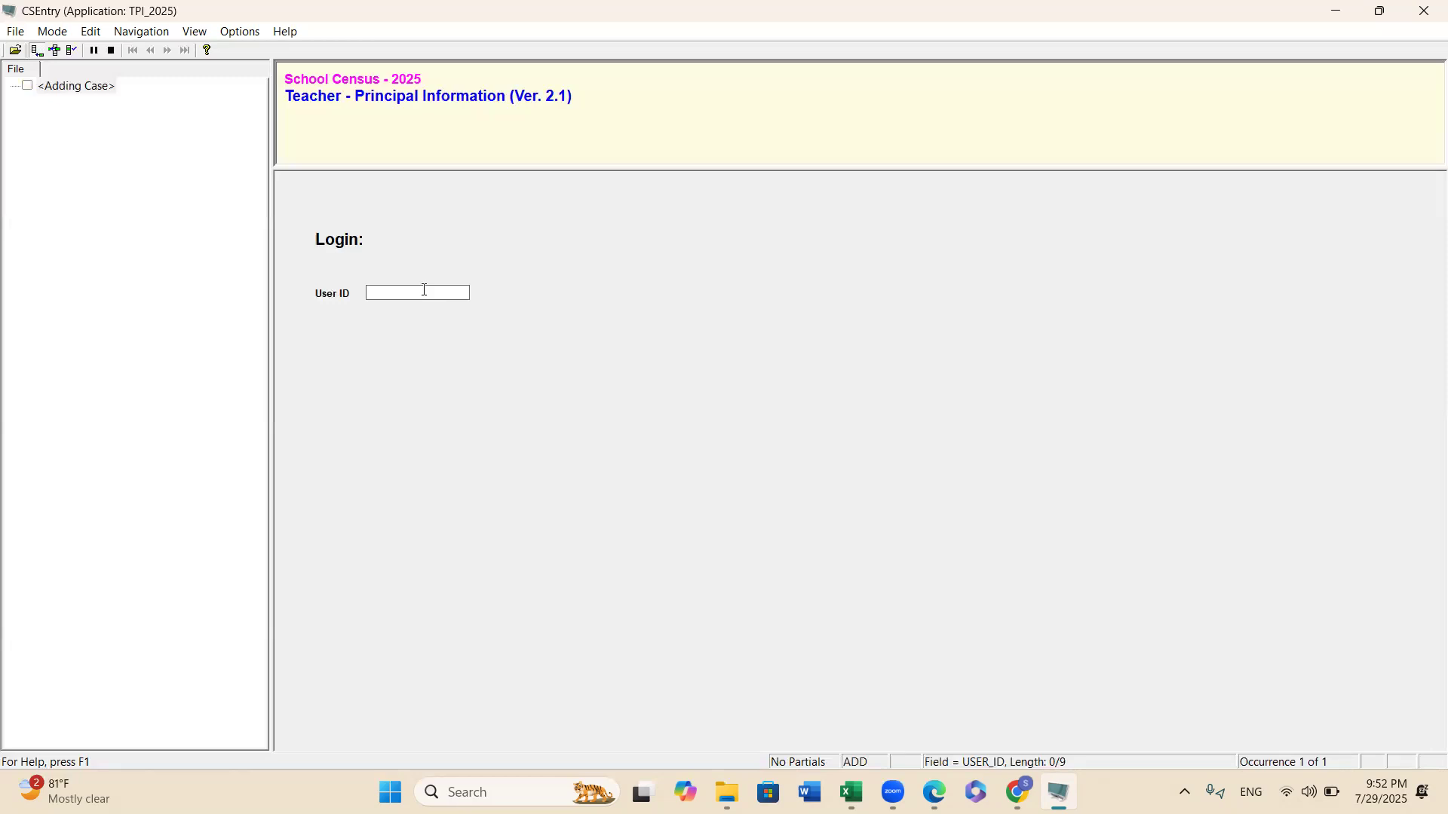
Step: Log in again with the school's user ID and account password
type("S0535301")
key("Return")
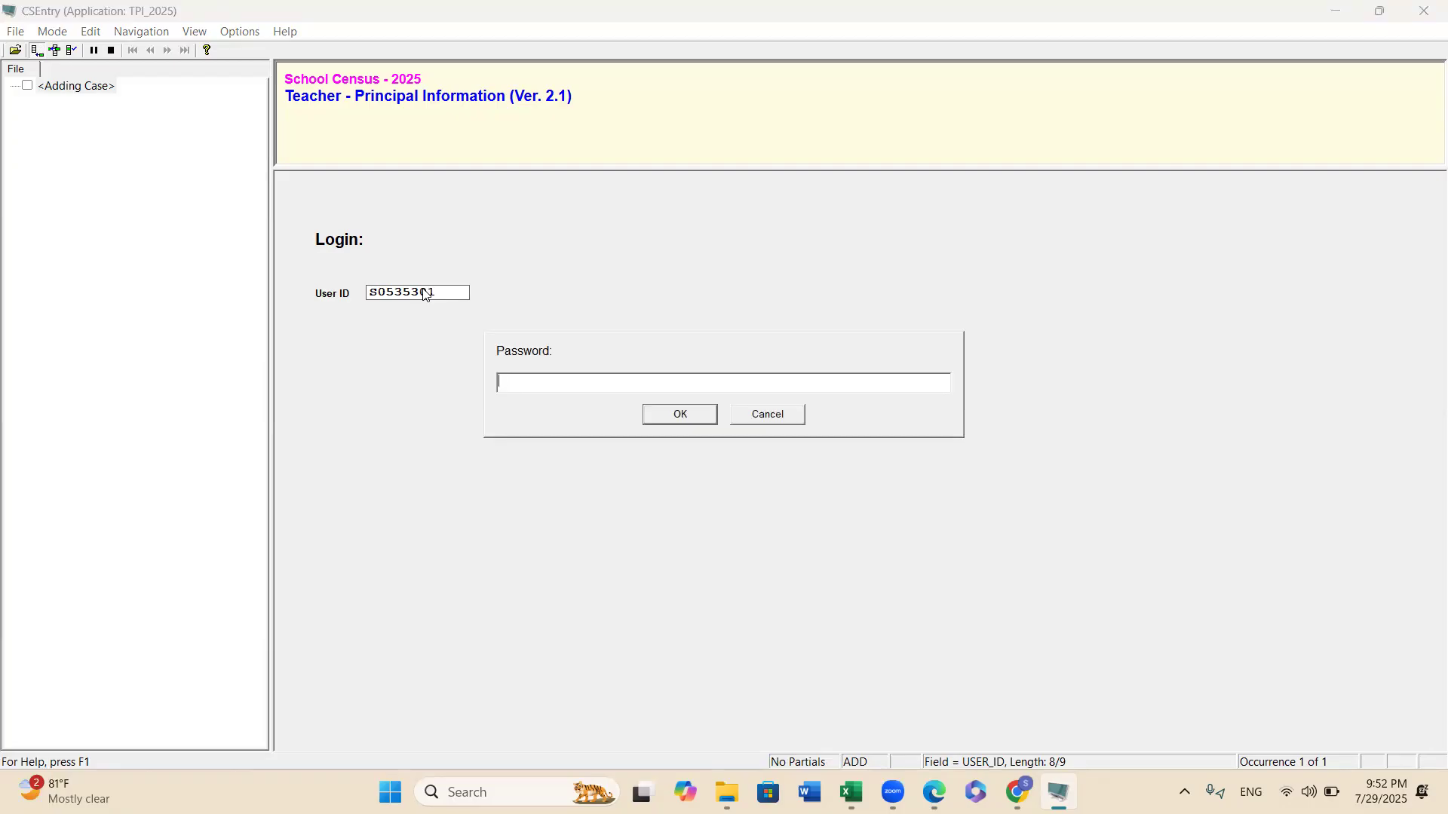
type("********")
left_click(679, 415)
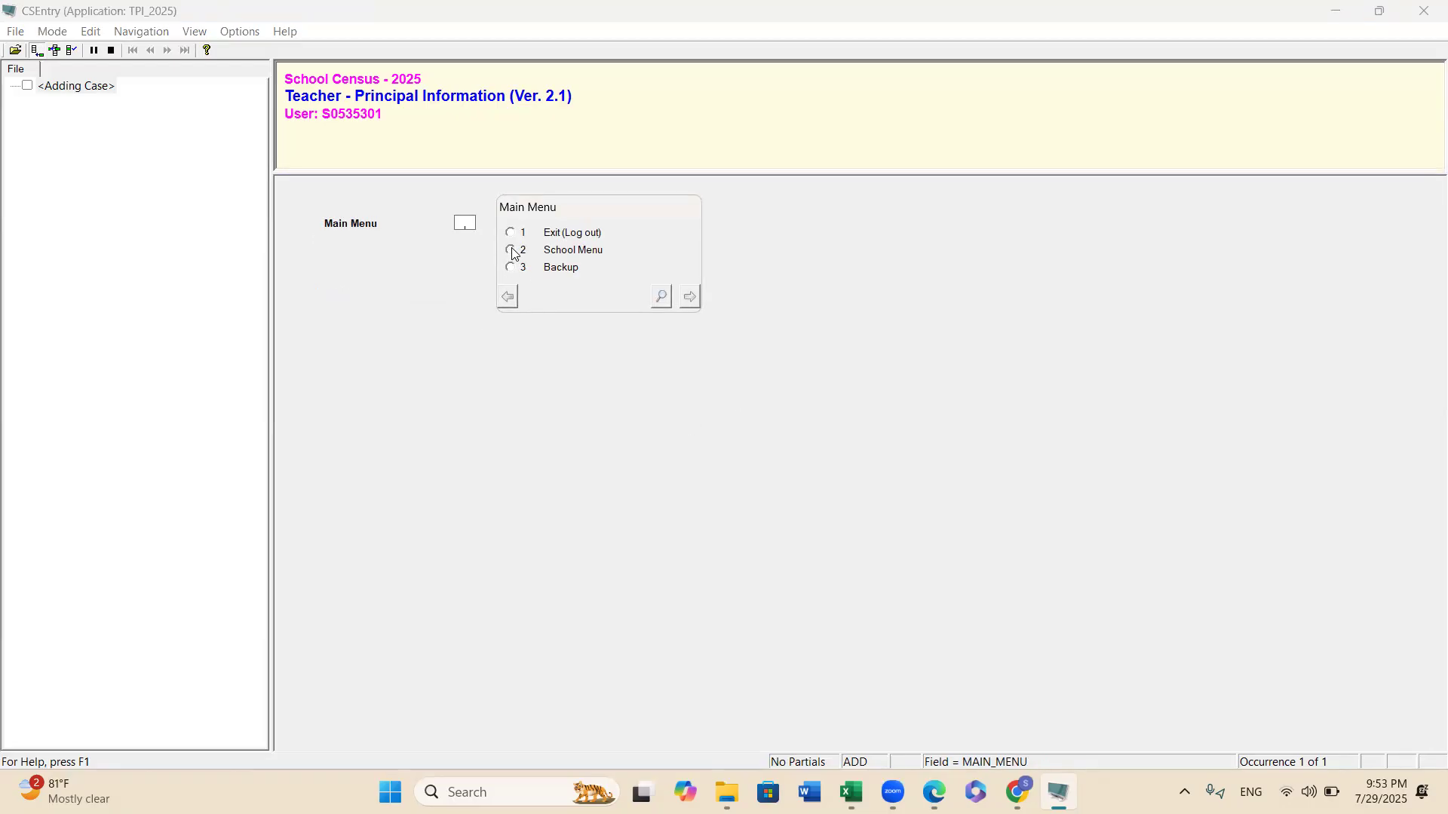
Step: Open the school's Data Entry Status Report from the School Menu
left_click(512, 251)
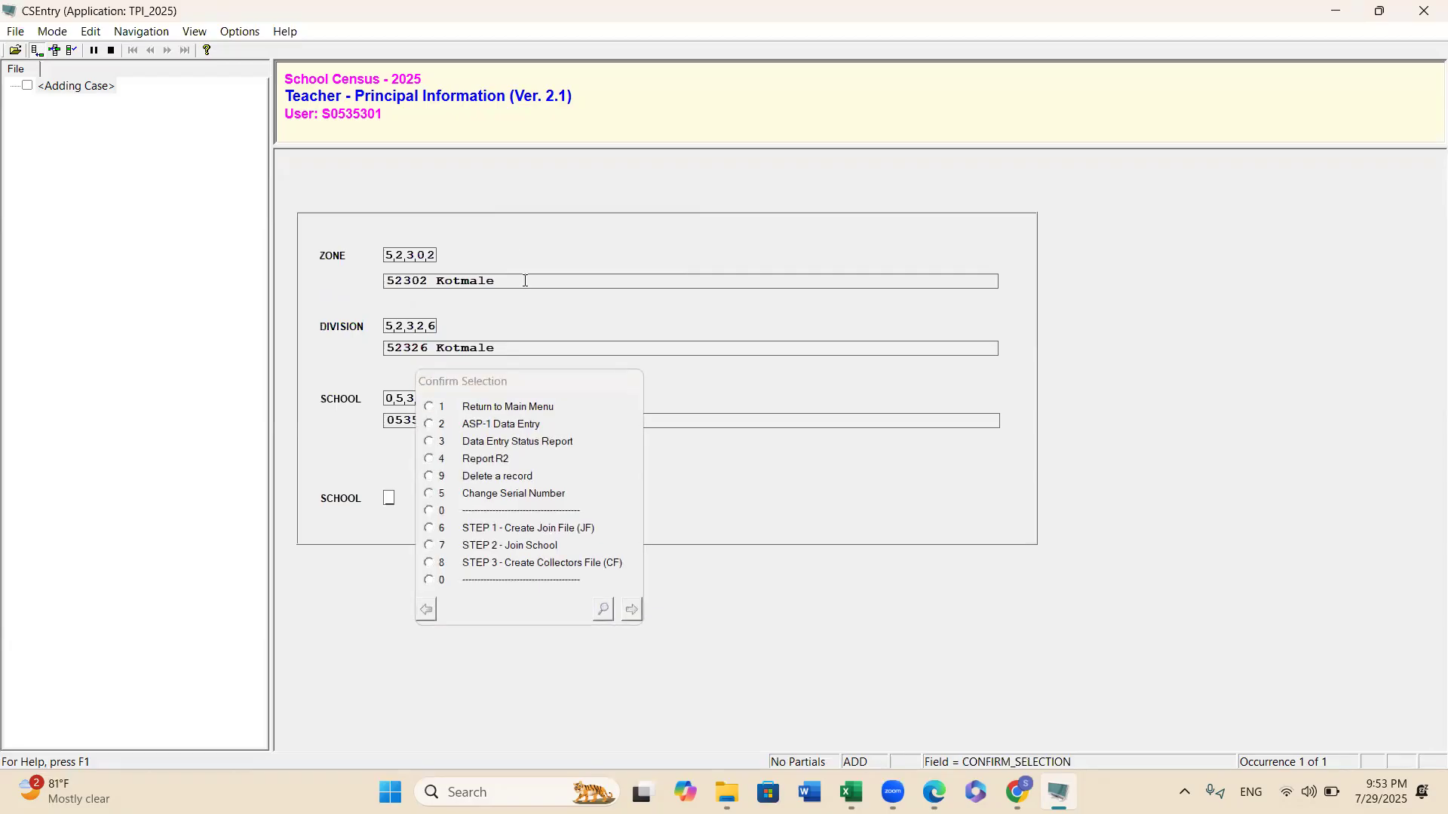
left_click(542, 383)
left_click_drag(543, 382, 814, 392)
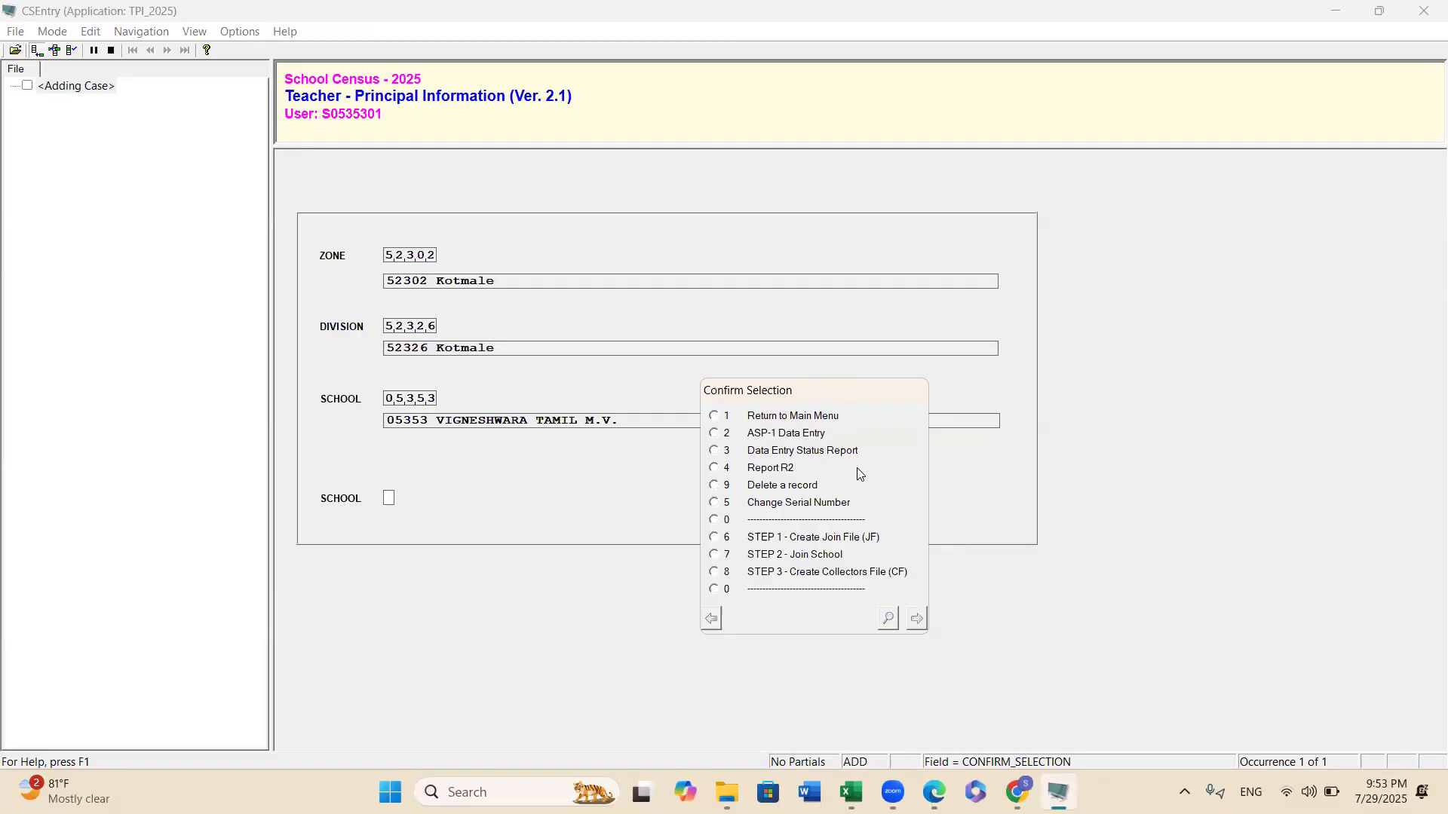
left_click(714, 452)
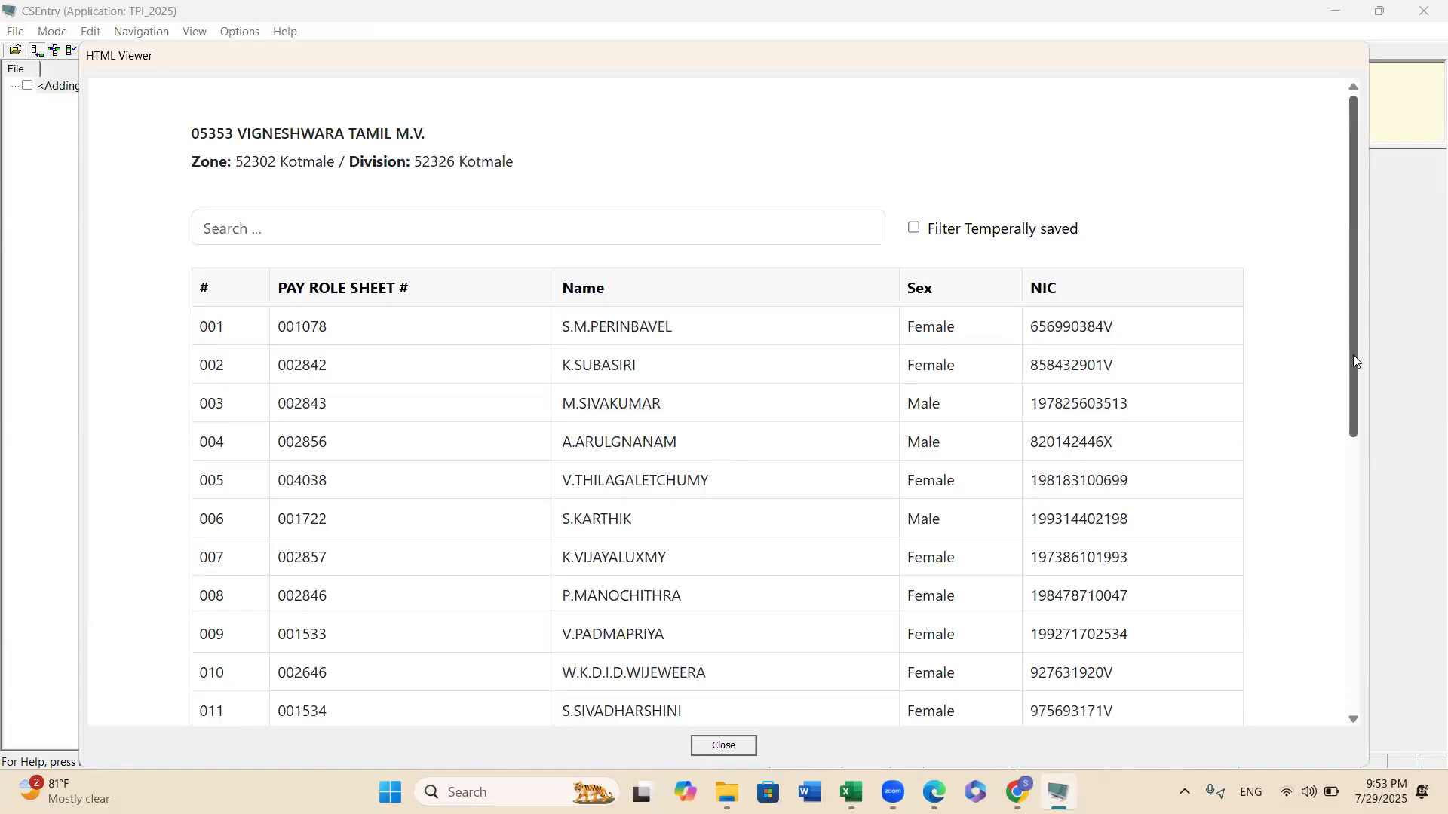
Step: Review the full list of staff records in the report, applying and clearing the temporarily saved filter
scroll(1353, 373, "down", 1)
left_click_drag(1354, 377, 1305, 372)
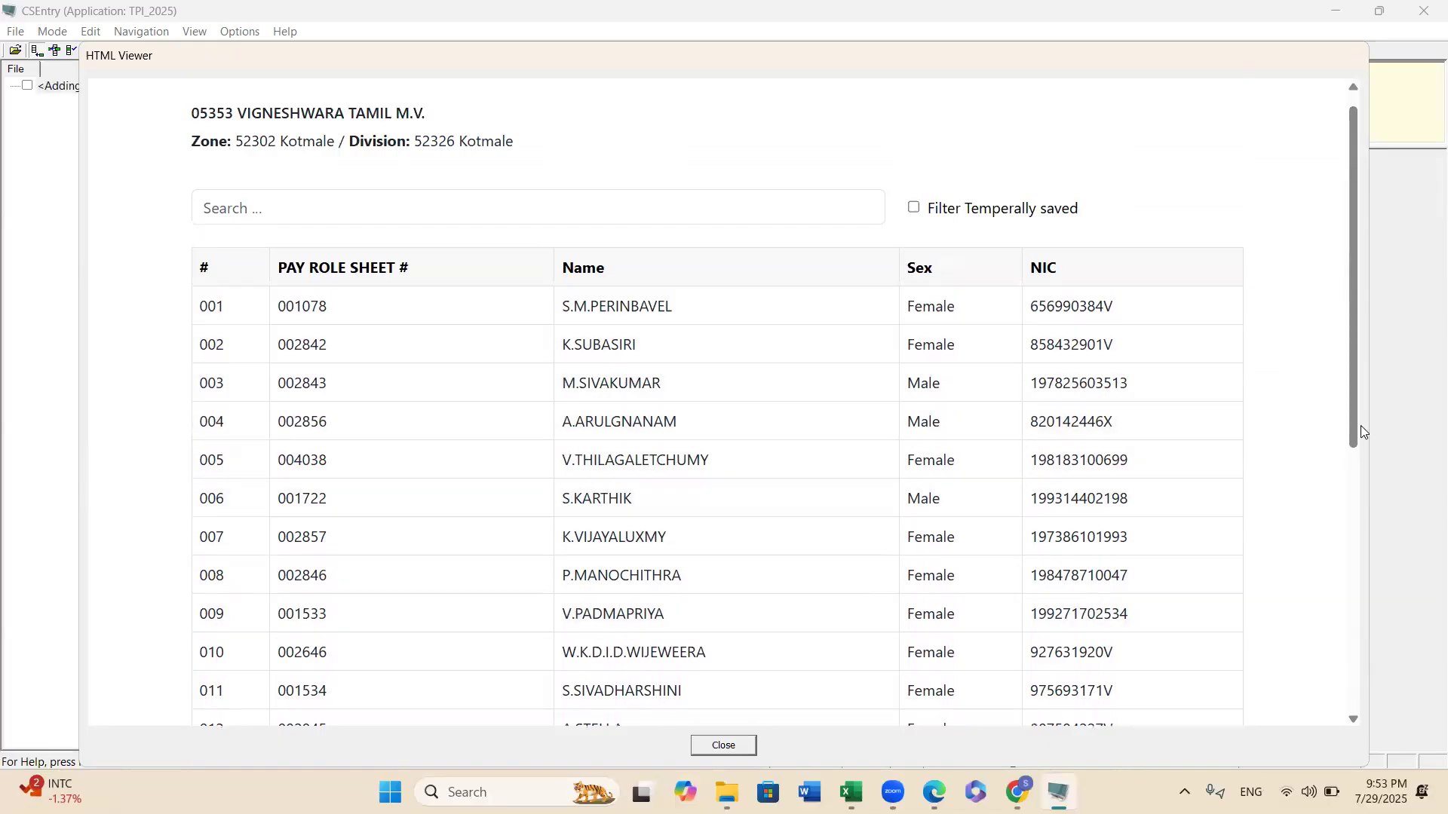
left_click_drag(1360, 427, 1351, 679)
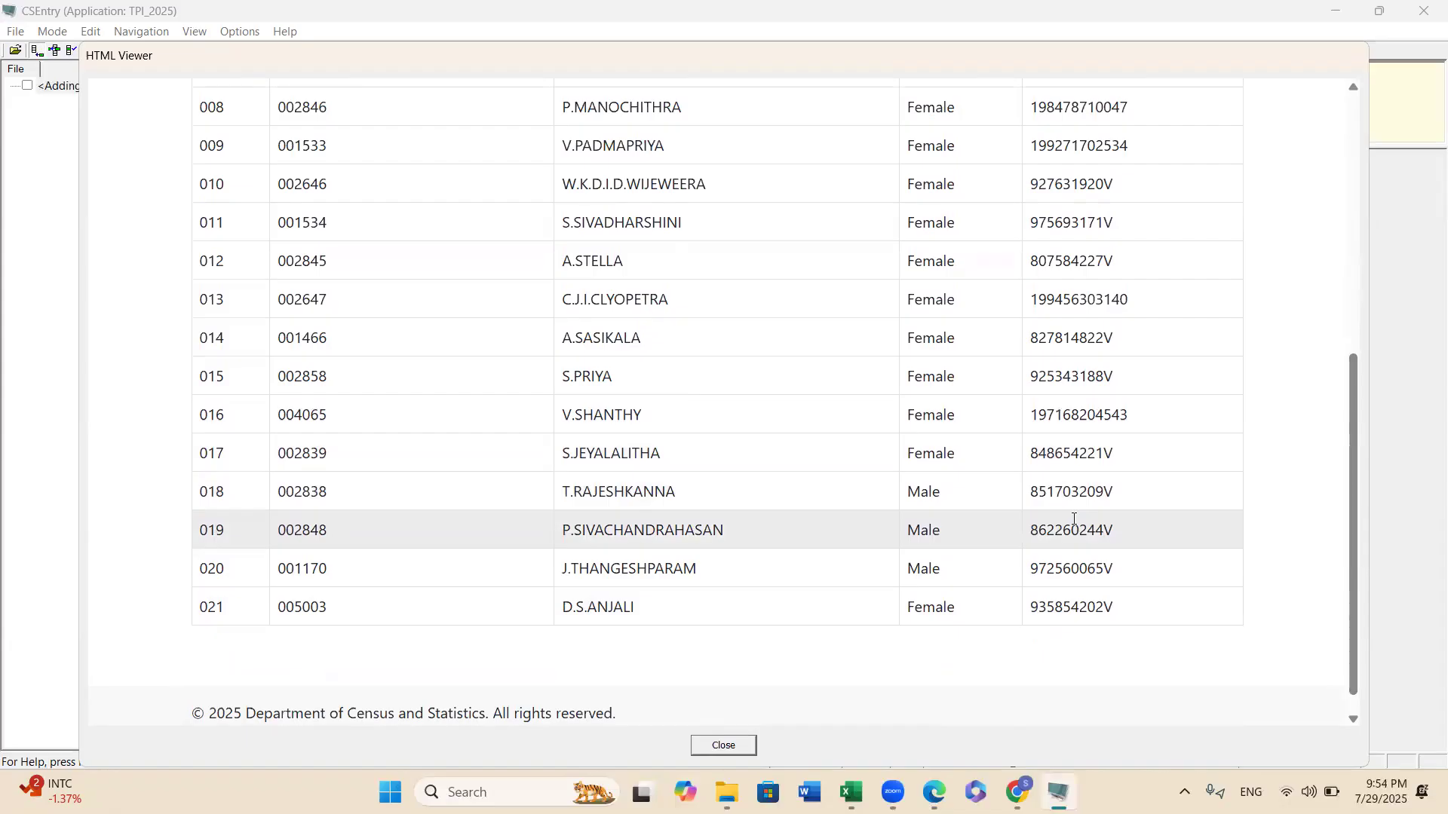
left_click_drag(1354, 537, 1353, 300)
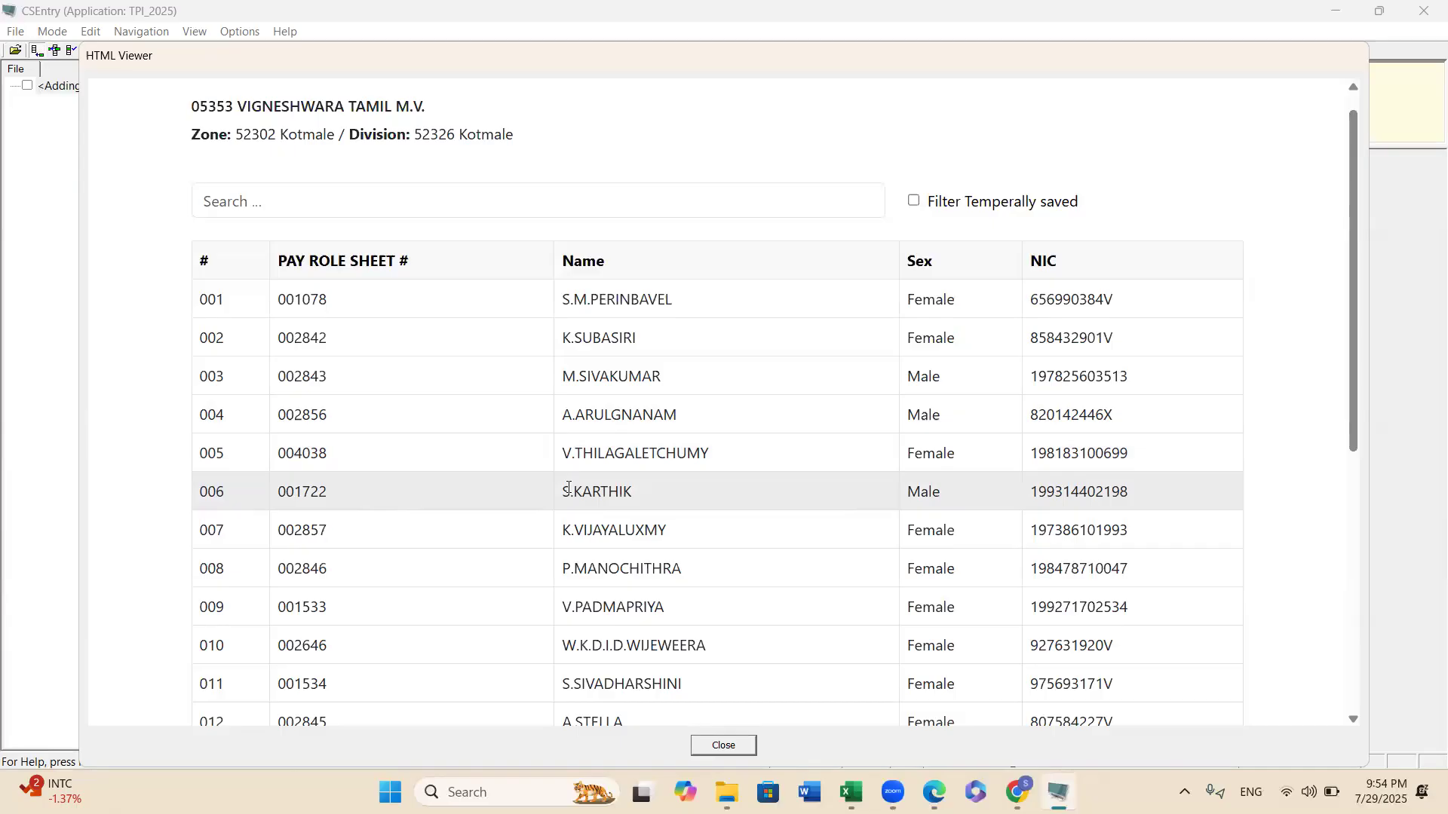
left_click(916, 202)
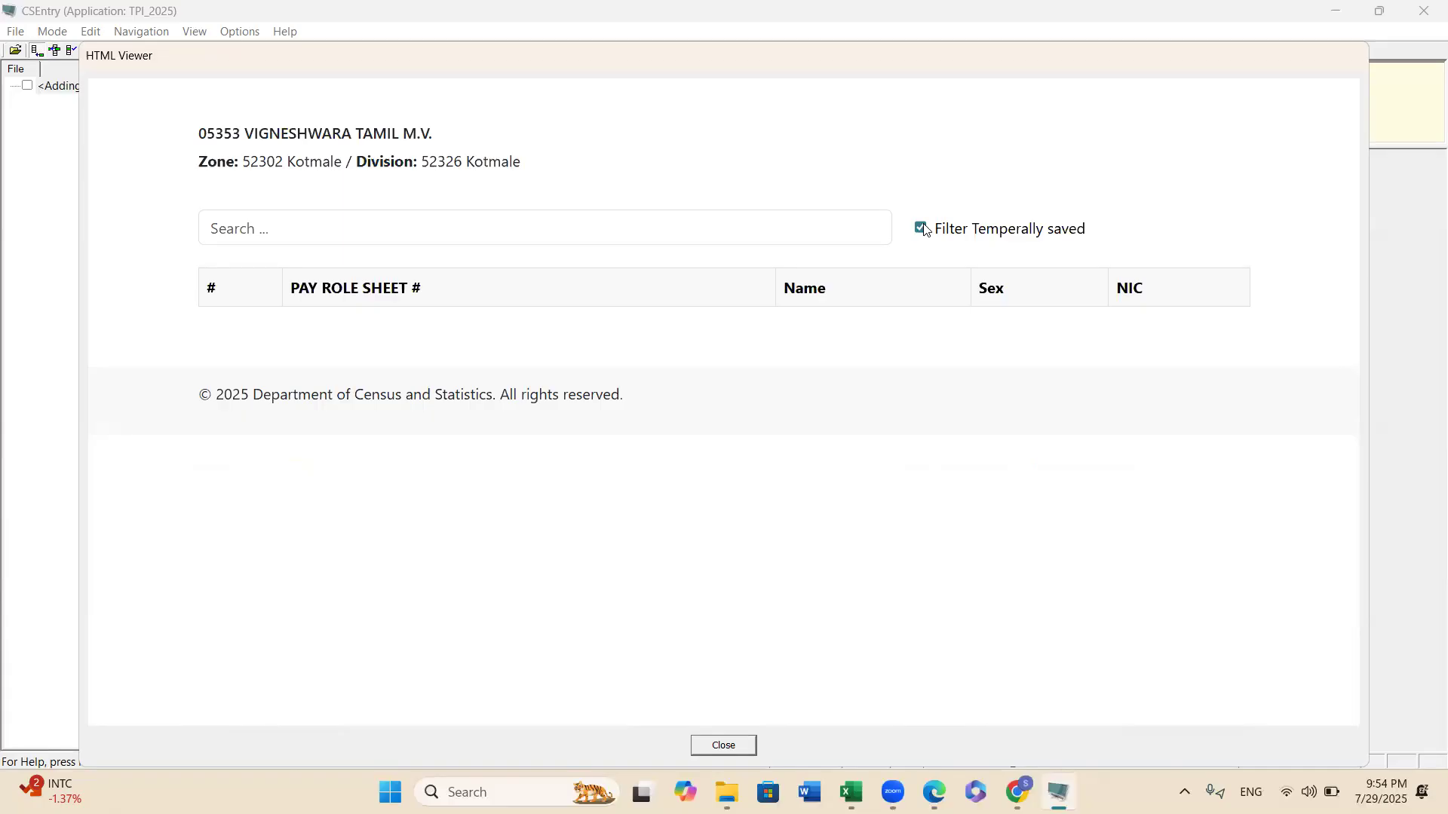
left_click(923, 229)
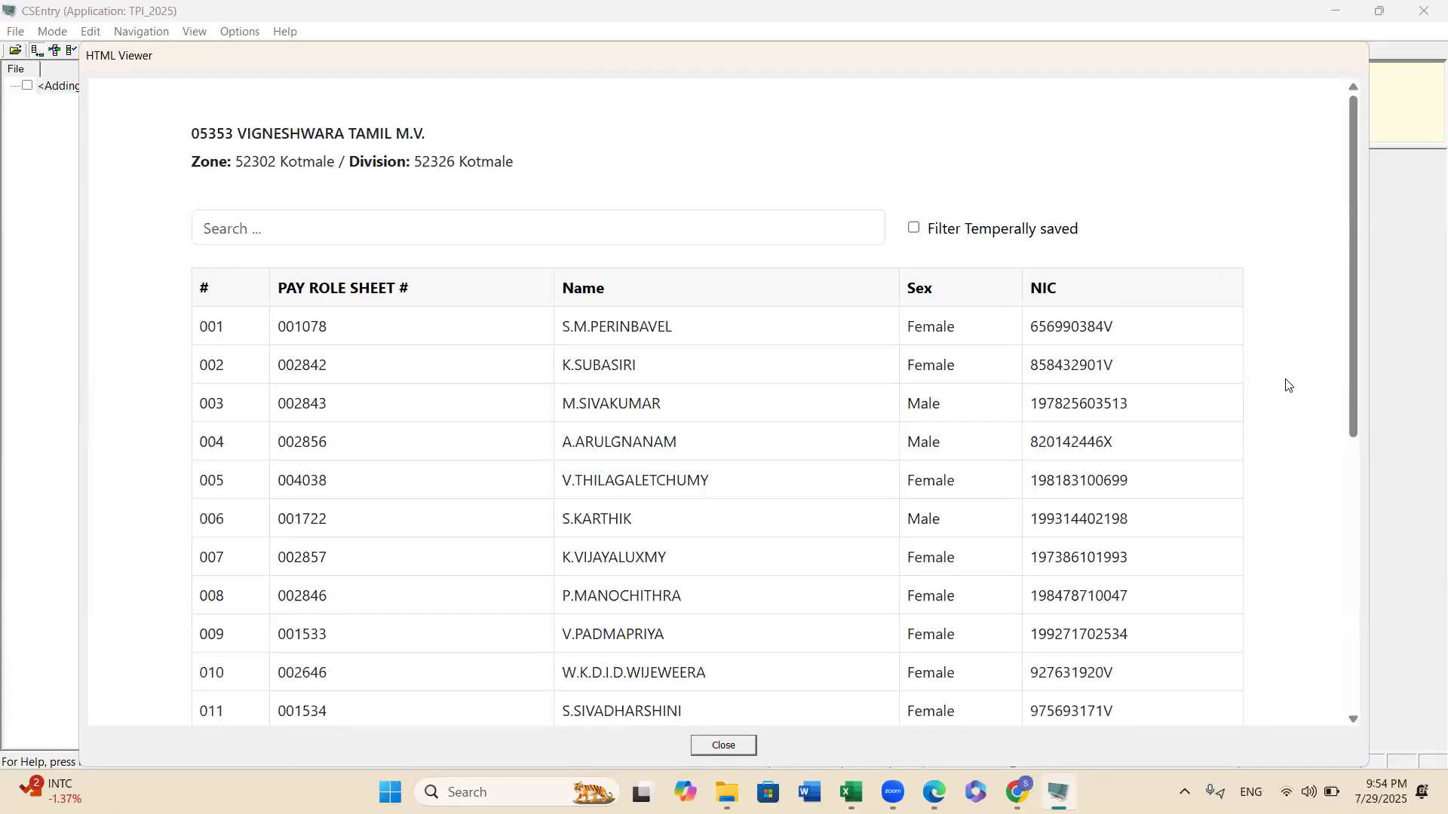
Step: Search the staff list for records containing 76, 79 and 86, one after another
left_click(395, 234)
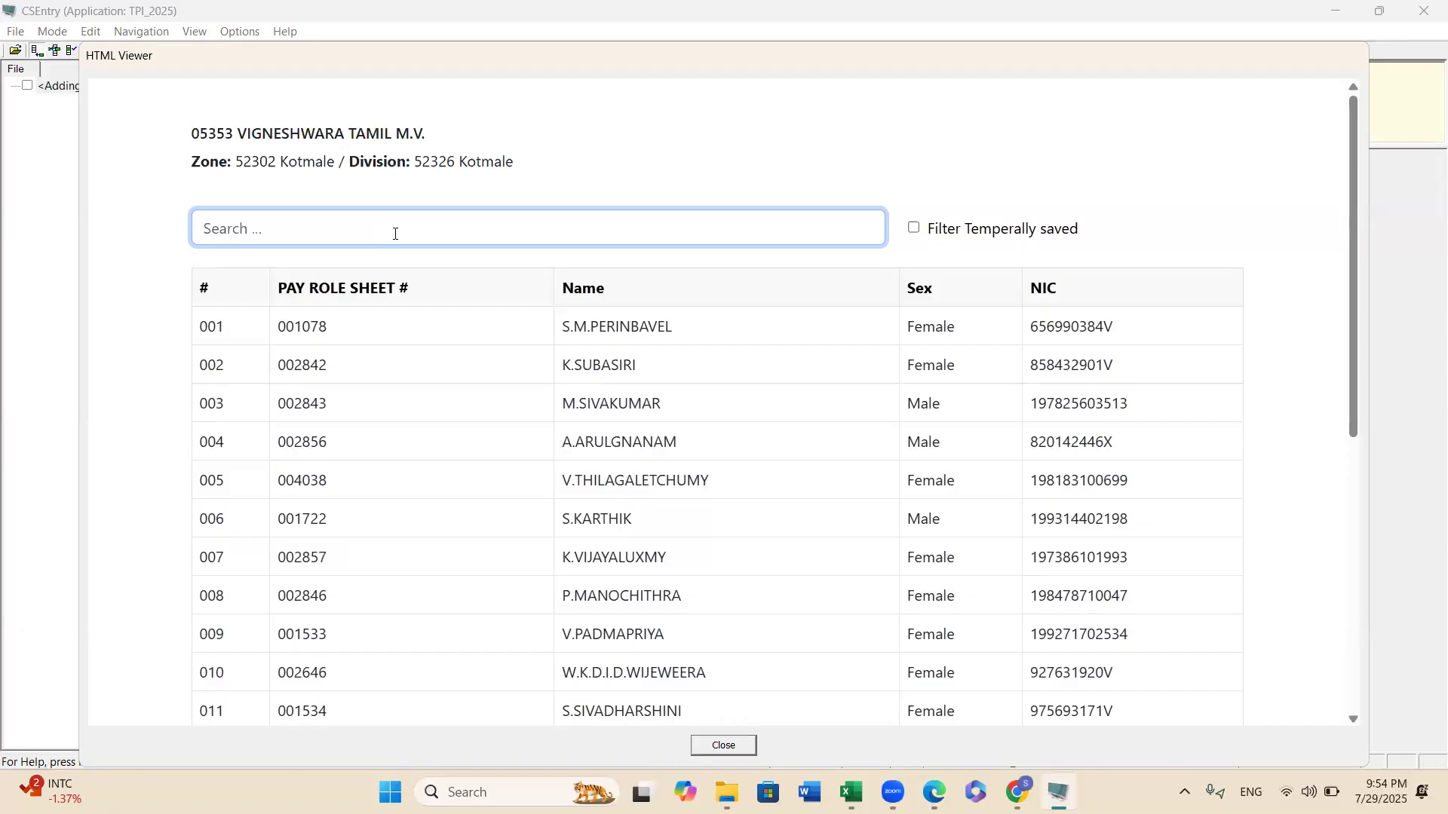
type("76")
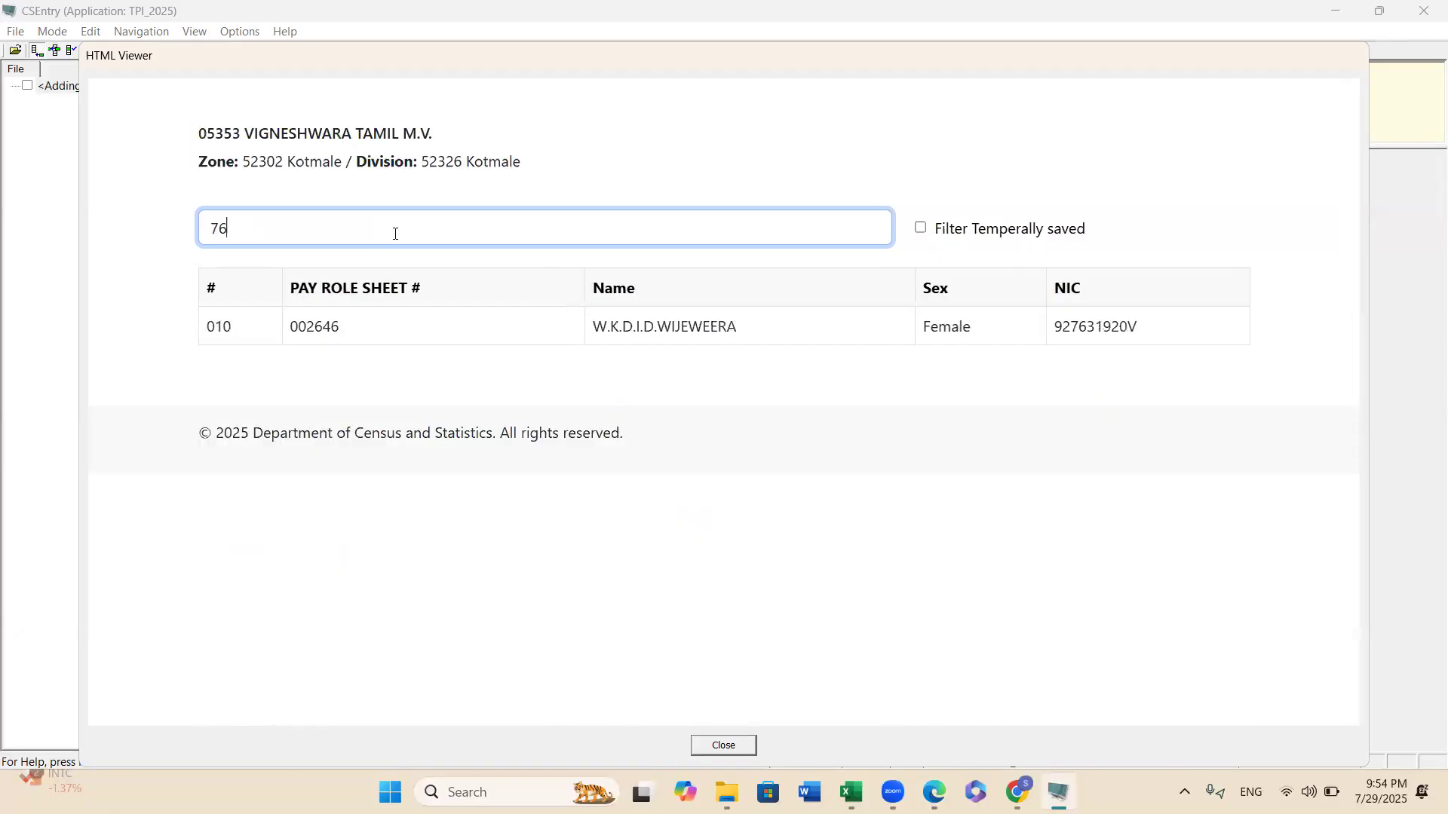
key("BackSpace")
key("BackSpace")
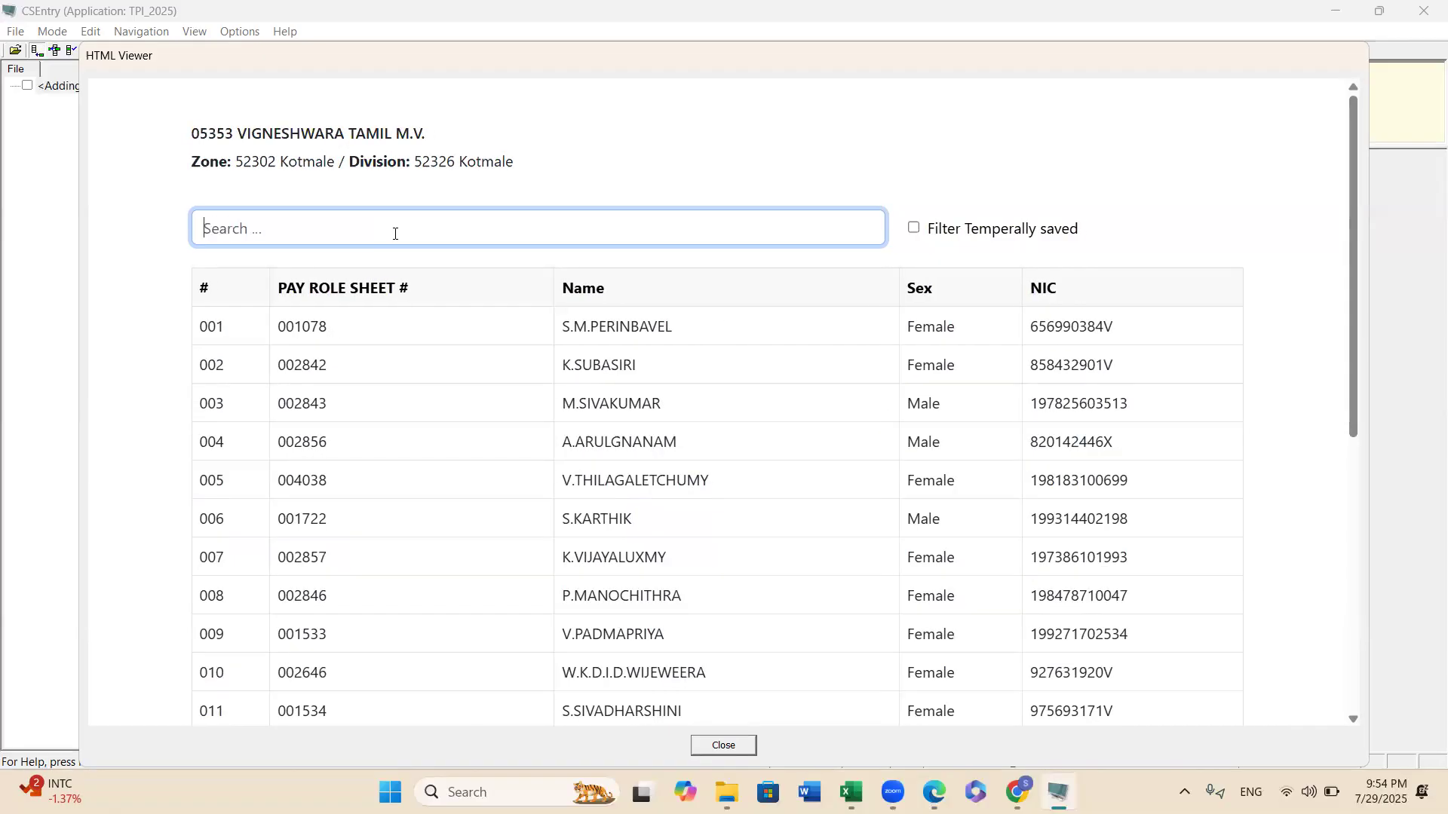
type("79")
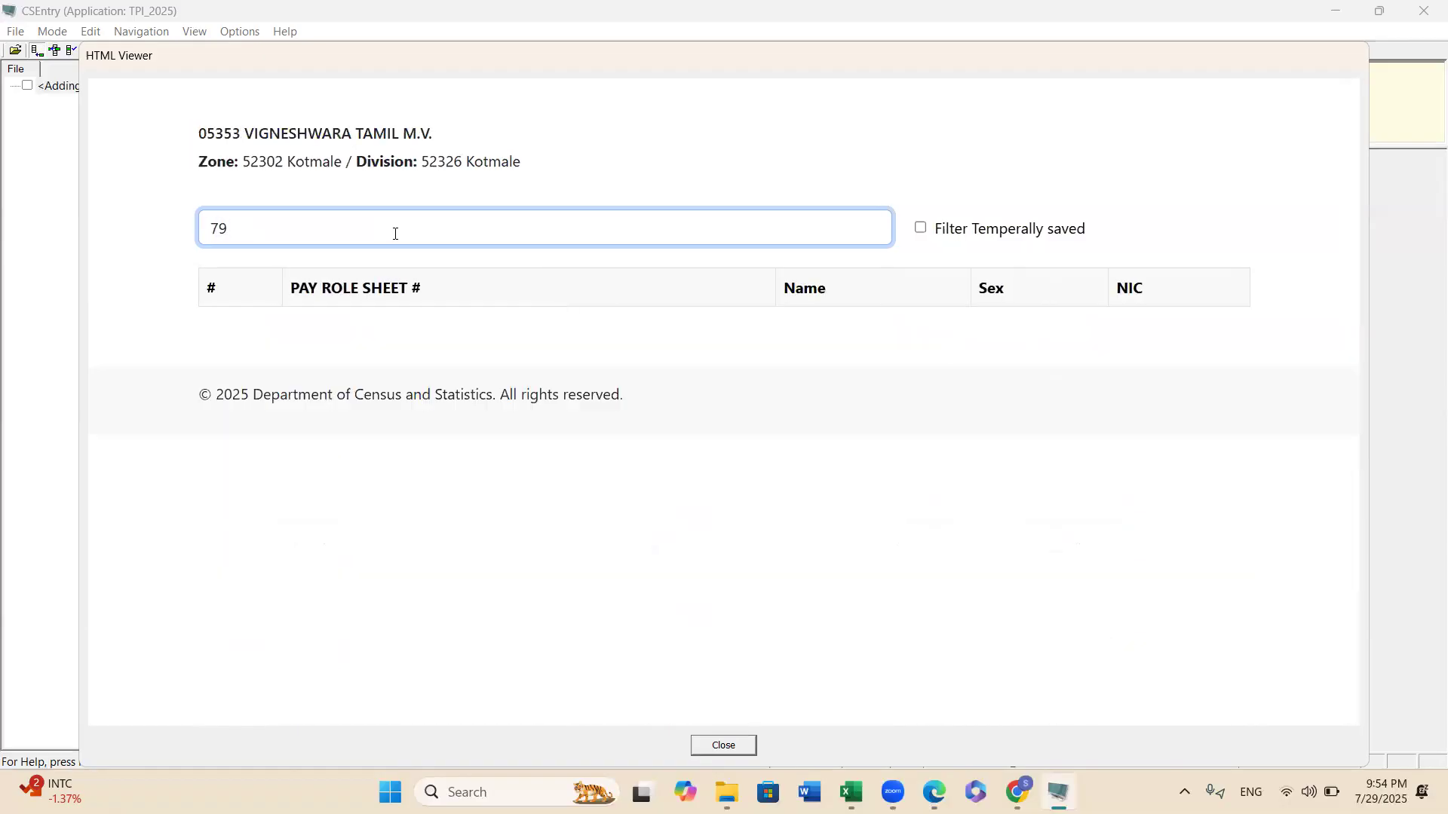
key("BackSpace")
key("BackSpace")
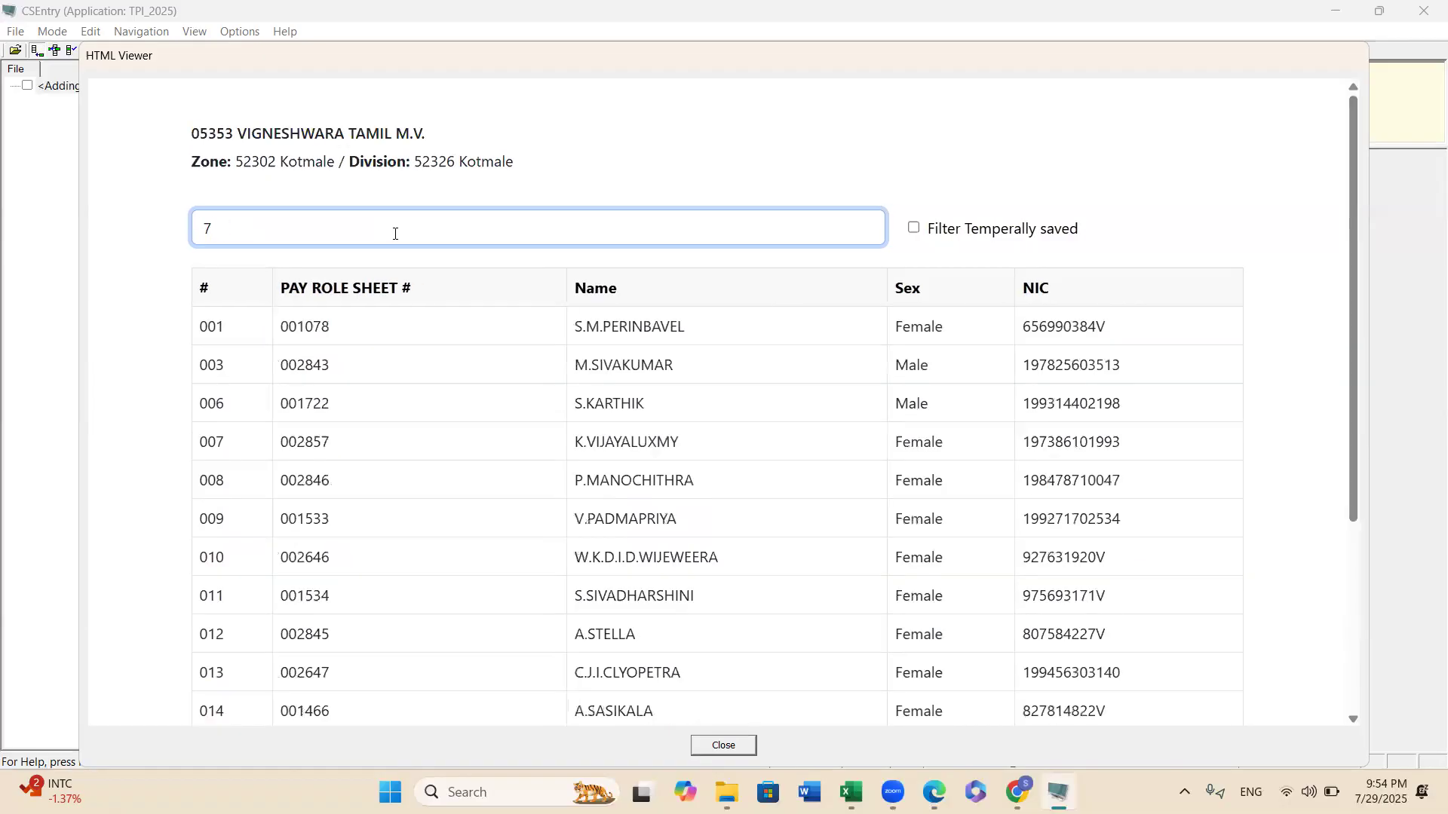
type("86")
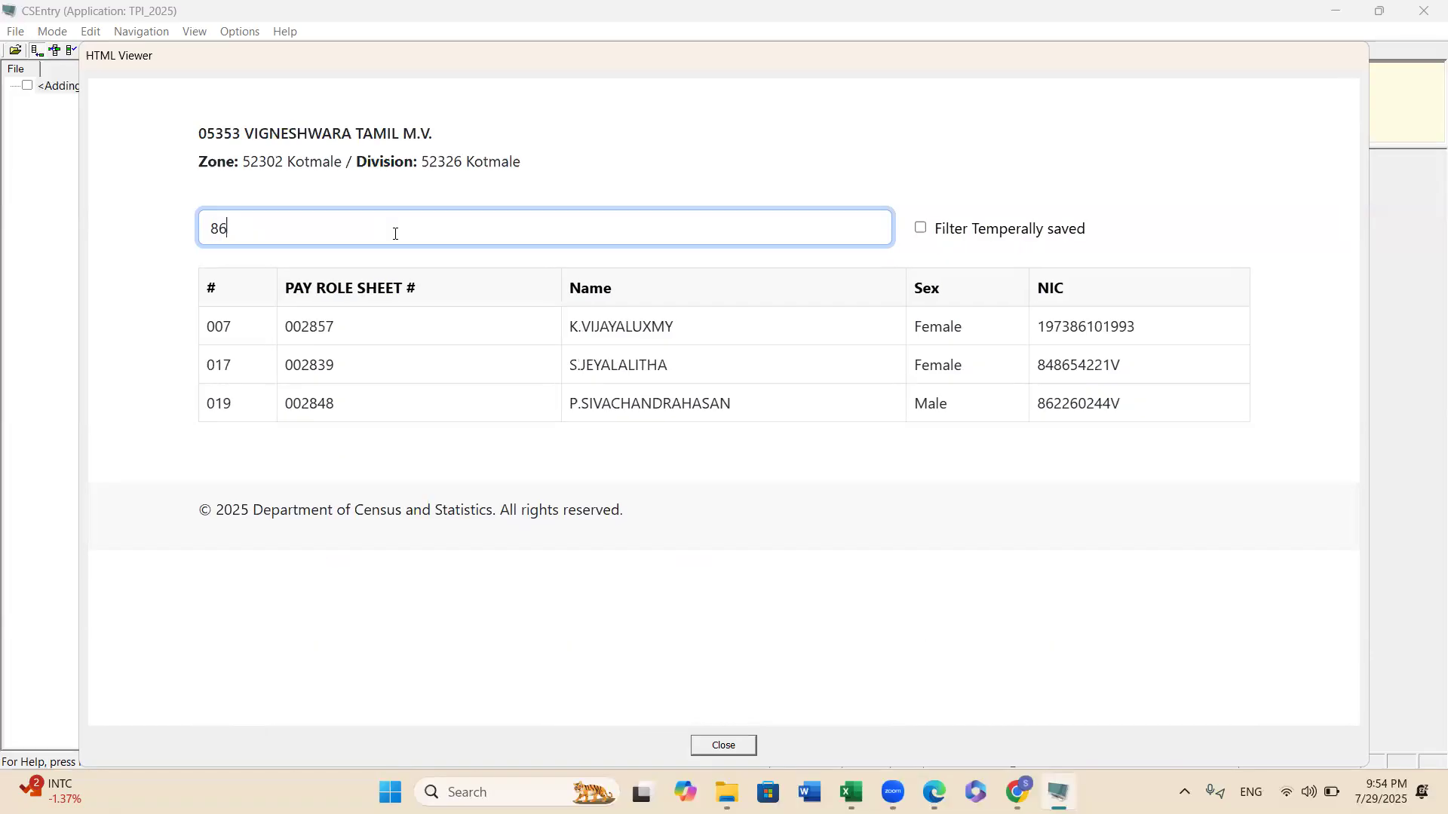
type("86")
key("BackSpace")
key("BackSpace")
key("BackSpace")
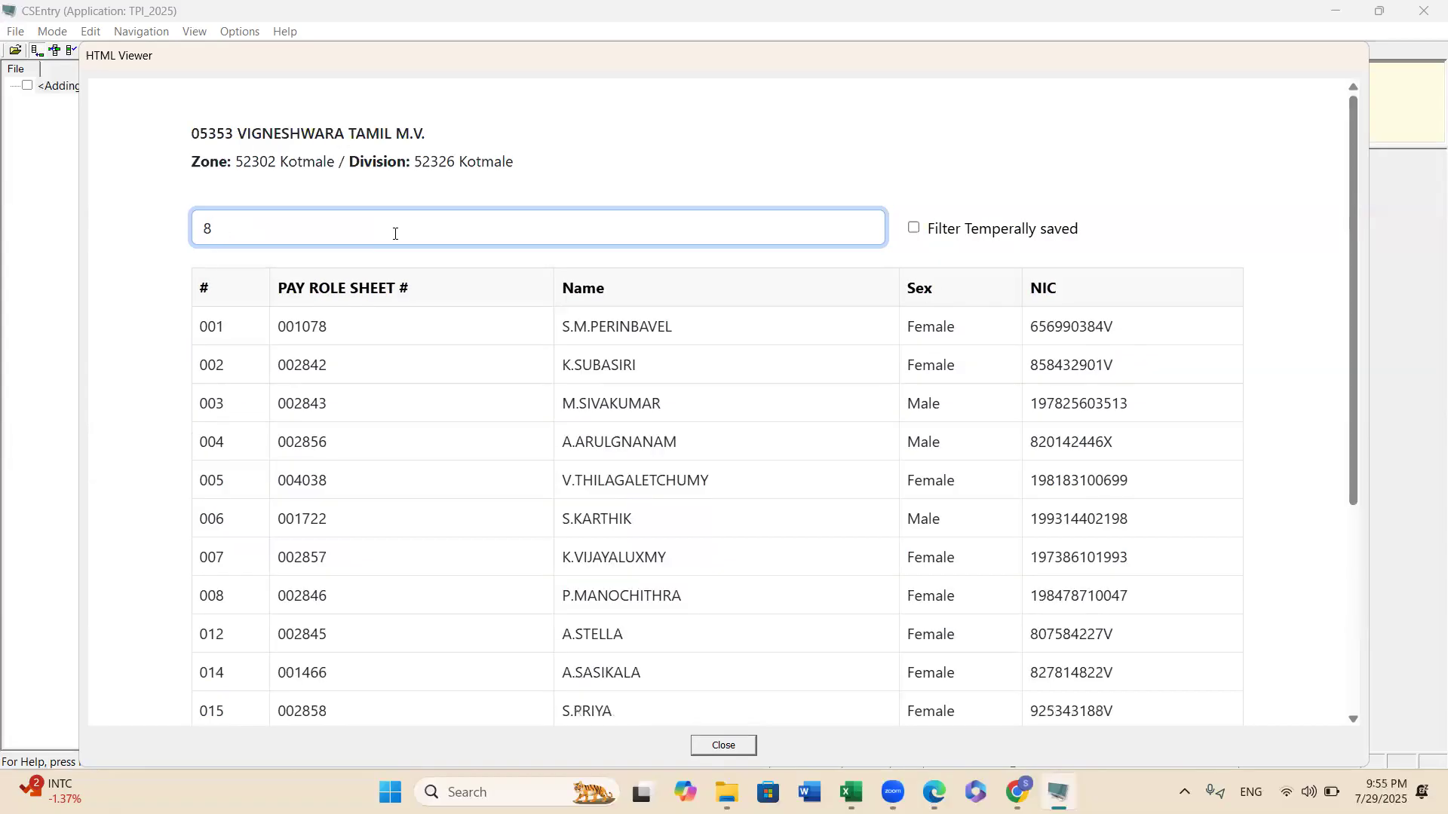
Step: Search the staff list by the leading digits of a NIC number, clear the search and close the report
type("486")
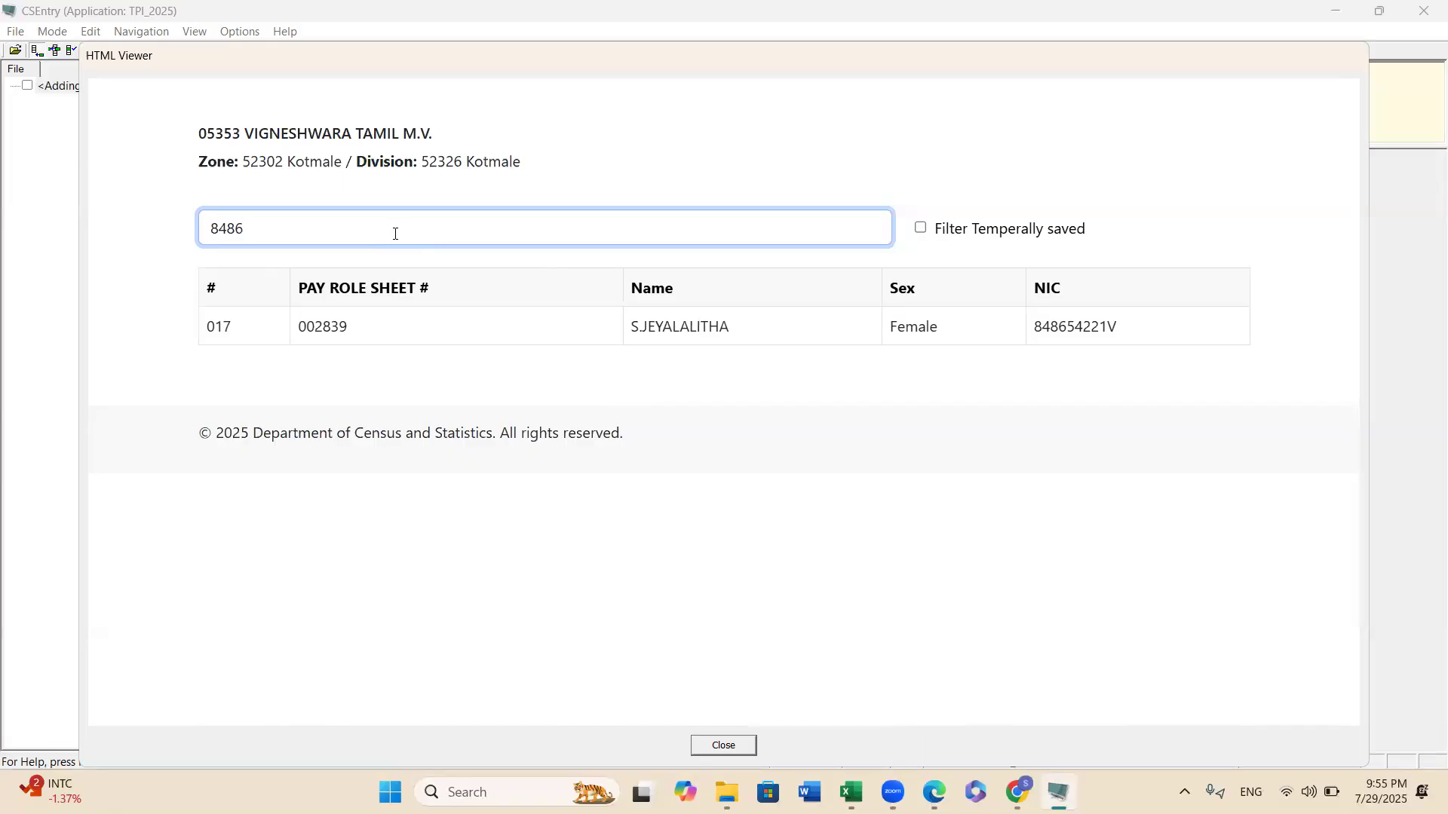
key("BackSpace")
key("BackSpace")
key("BackSpace")
key("BackSpace")
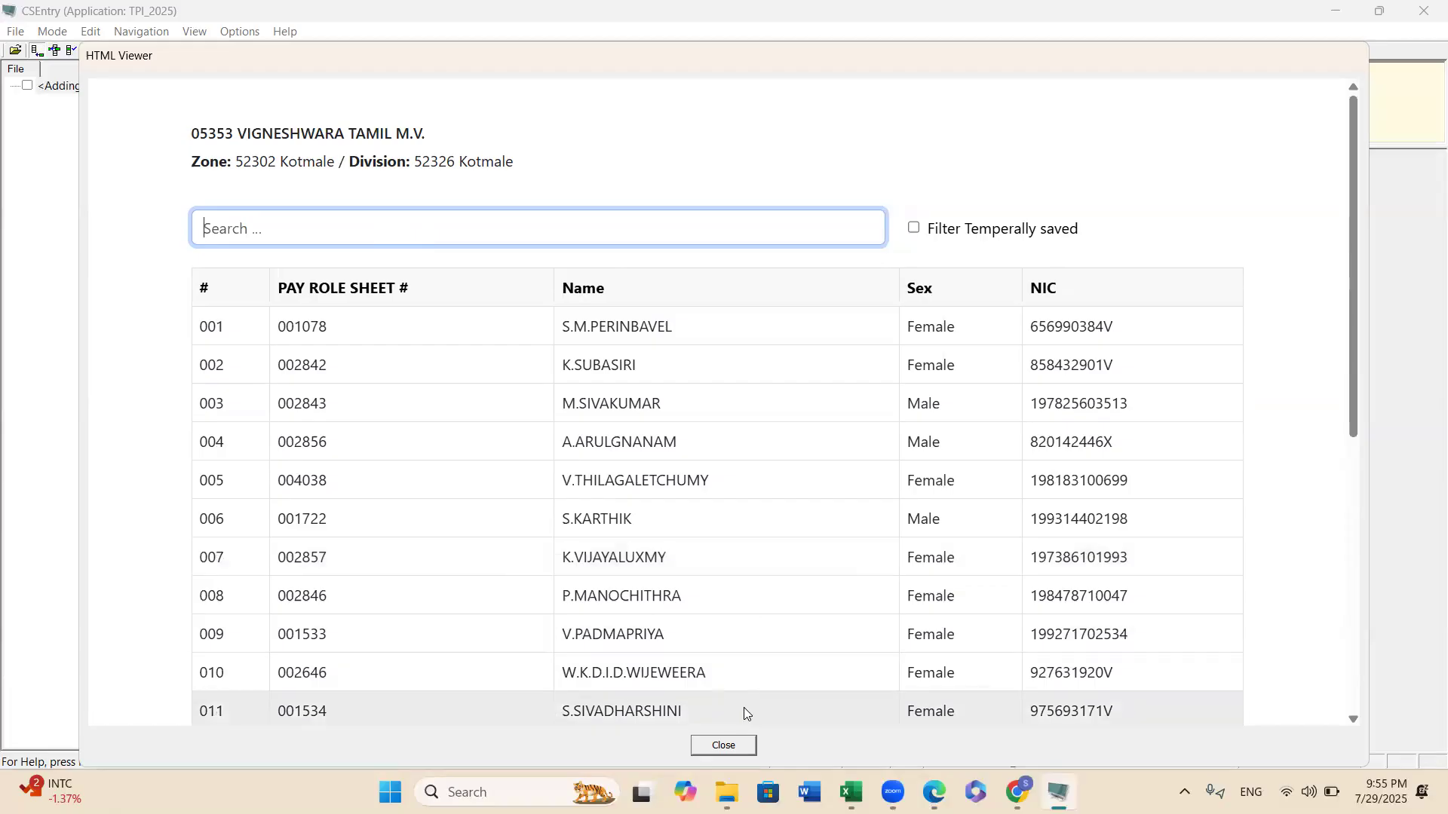
left_click(724, 746)
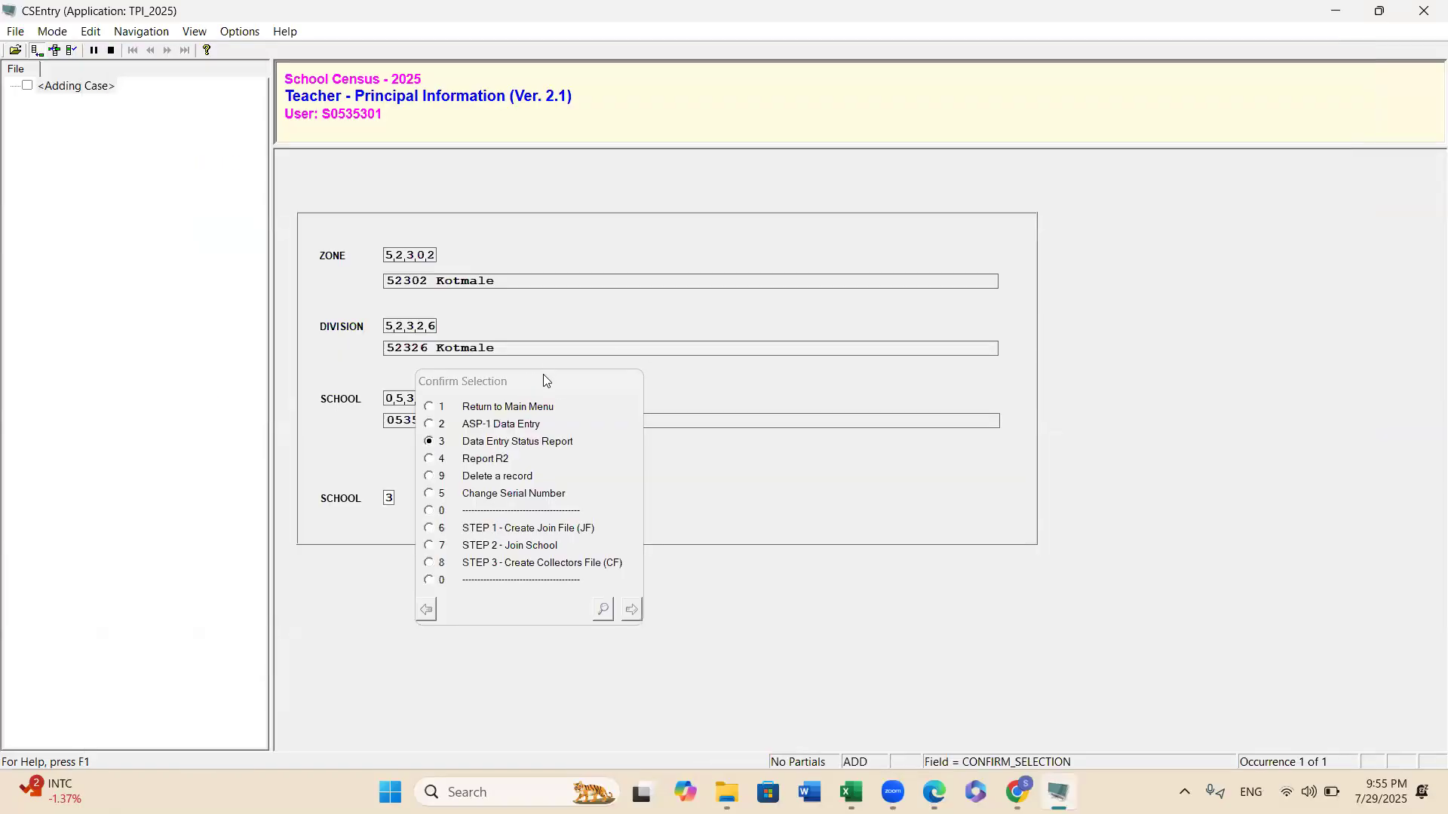
Step: Open Report R2 with the school's academic staff summary statistics
left_click_drag(546, 374, 833, 359)
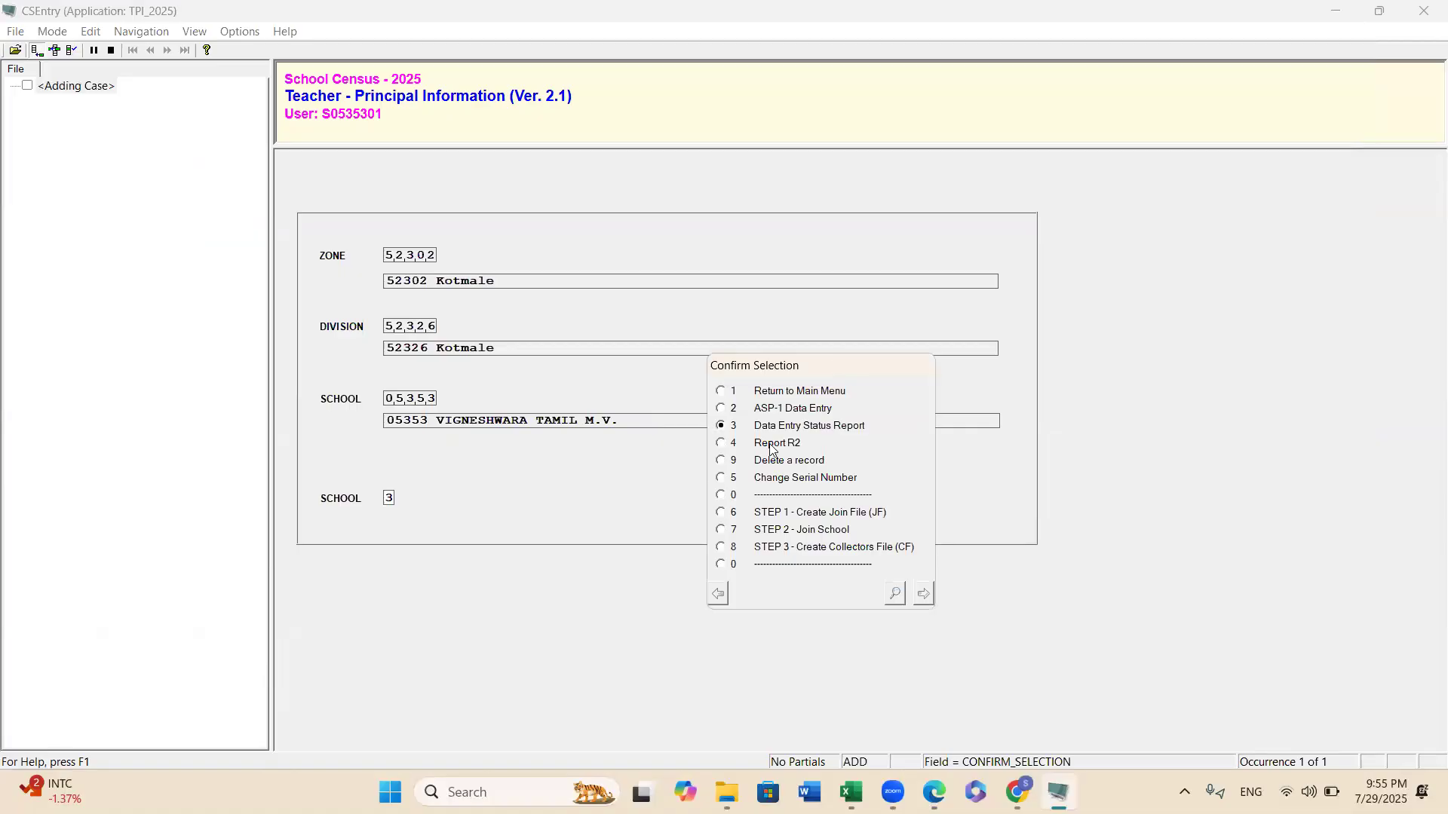
left_click(721, 448)
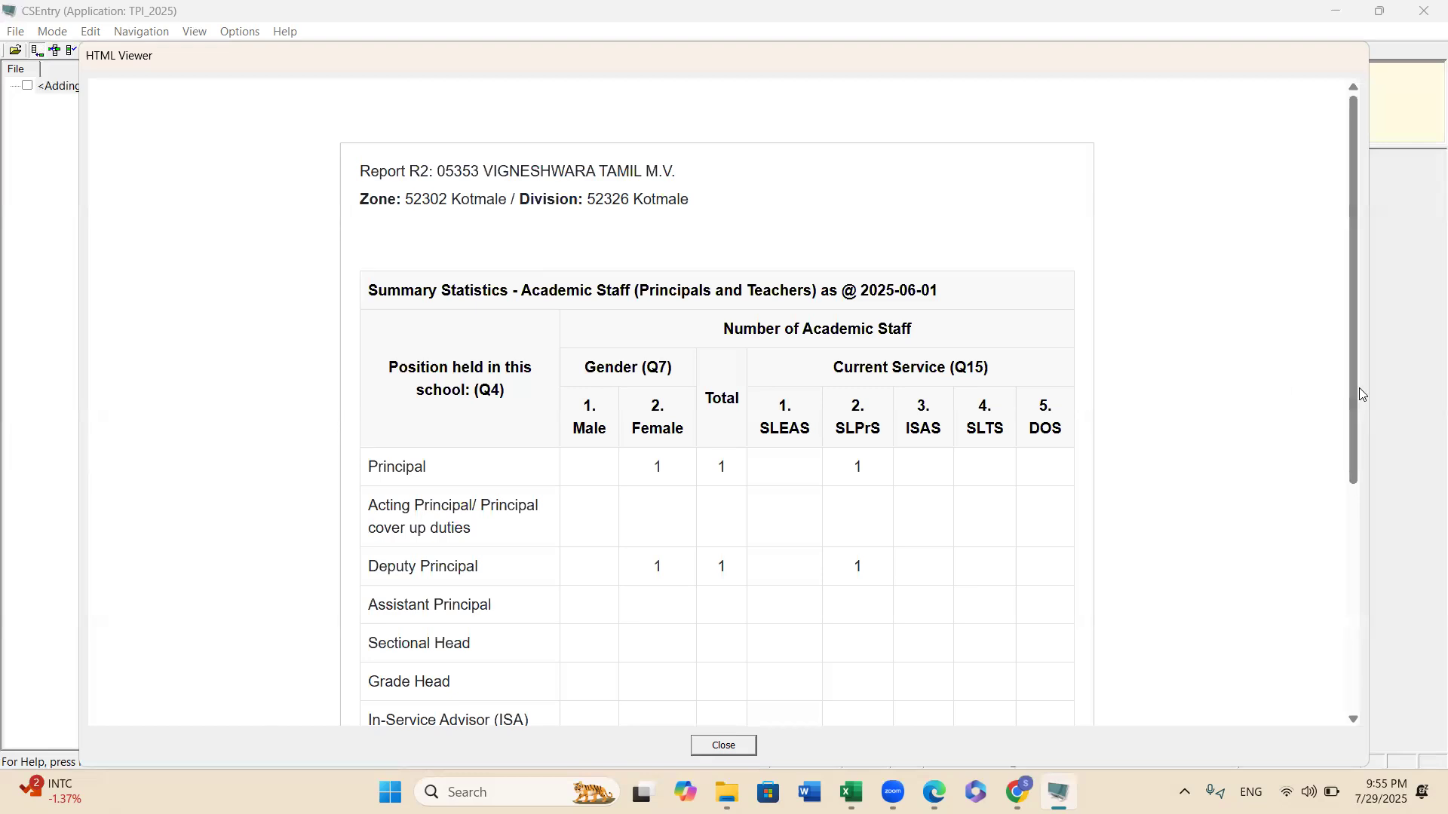
Step: Download Report R2 as a PDF and open the downloaded file in a maximized window
left_click_drag(1354, 400, 1369, 549)
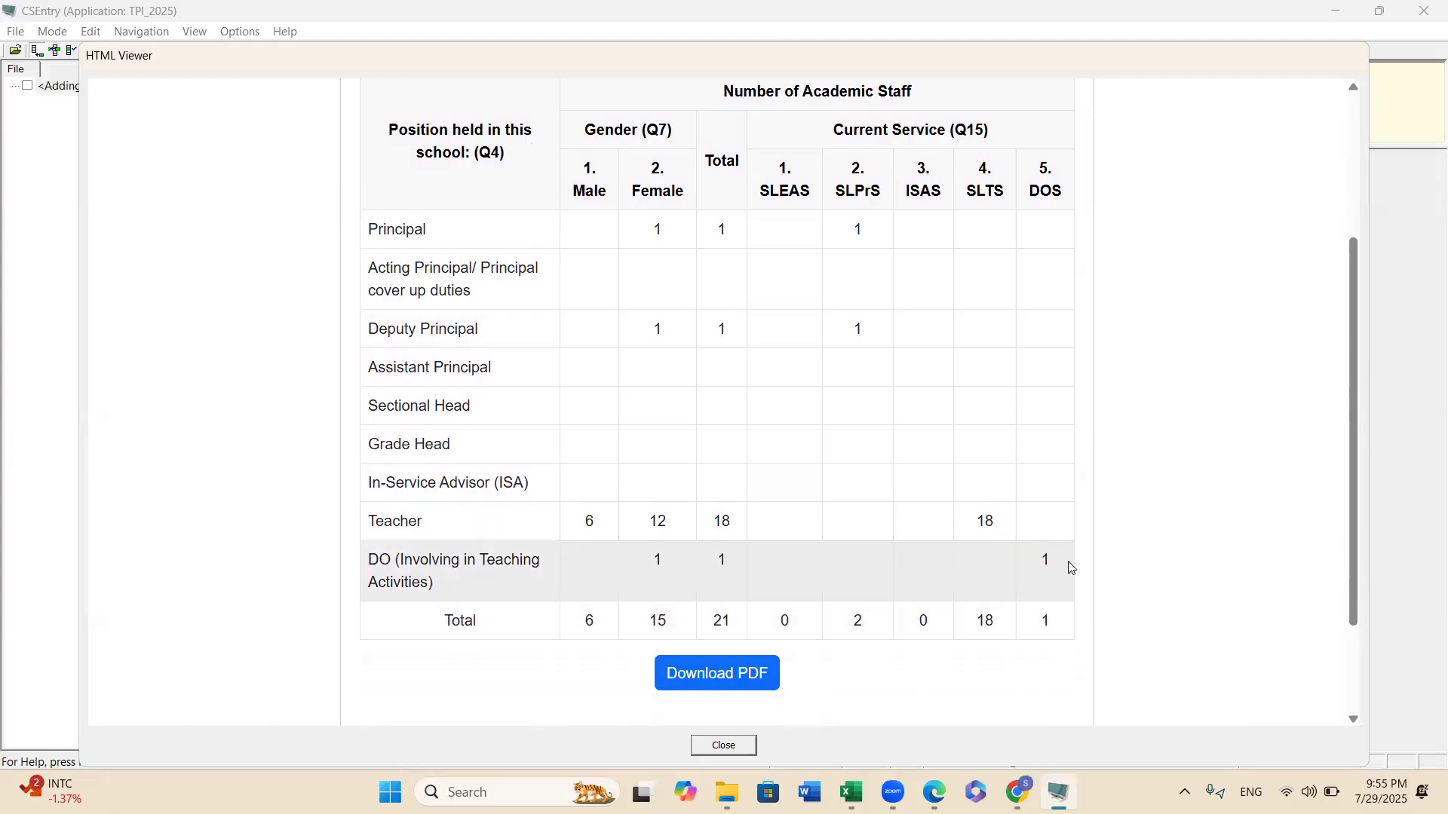
mouse_move(1353, 469)
left_mouse_down()
mouse_move(1354, 290)
mouse_move(1349, 487)
left_mouse_up()
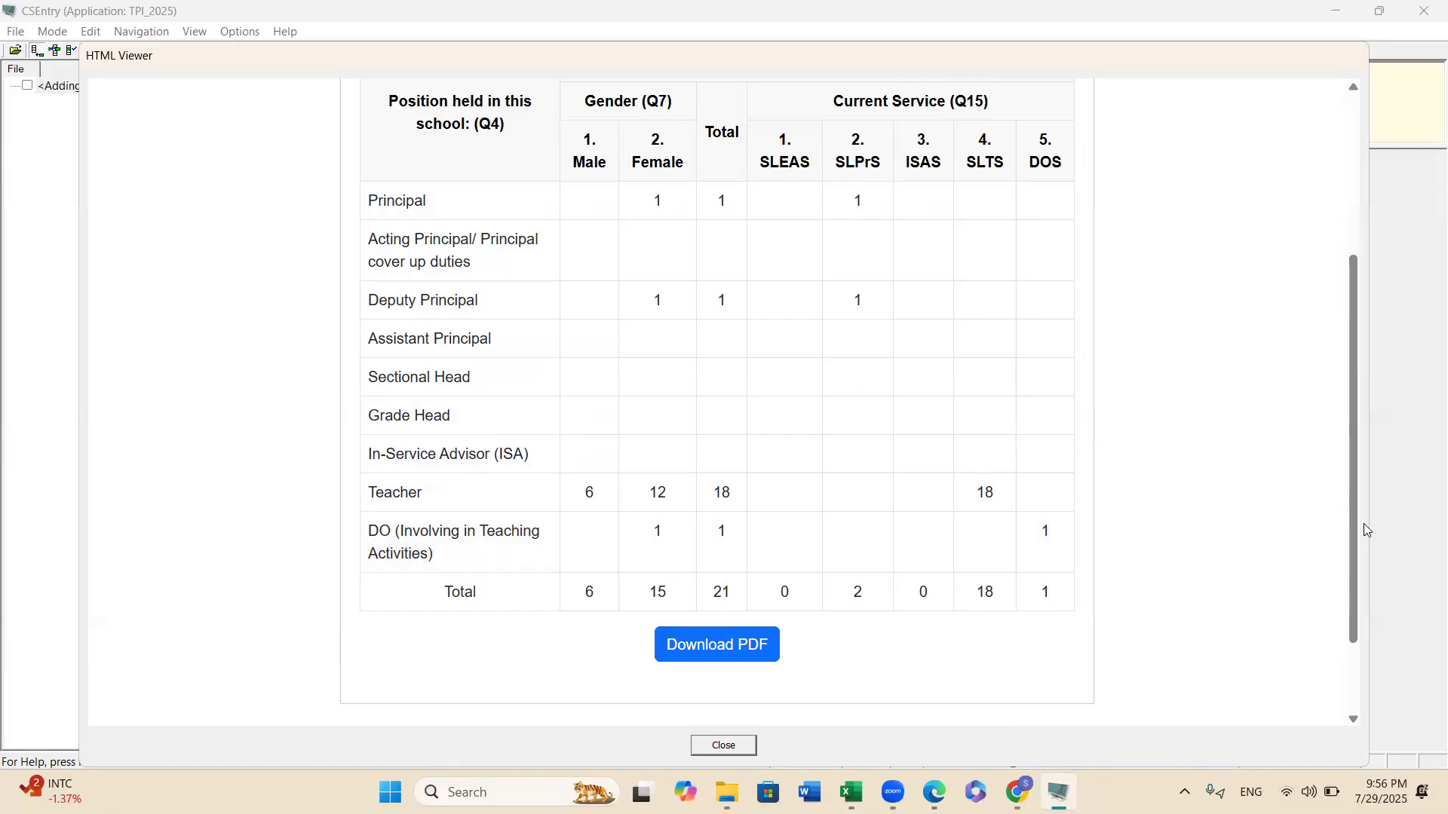
left_click_drag(1356, 534, 1346, 303)
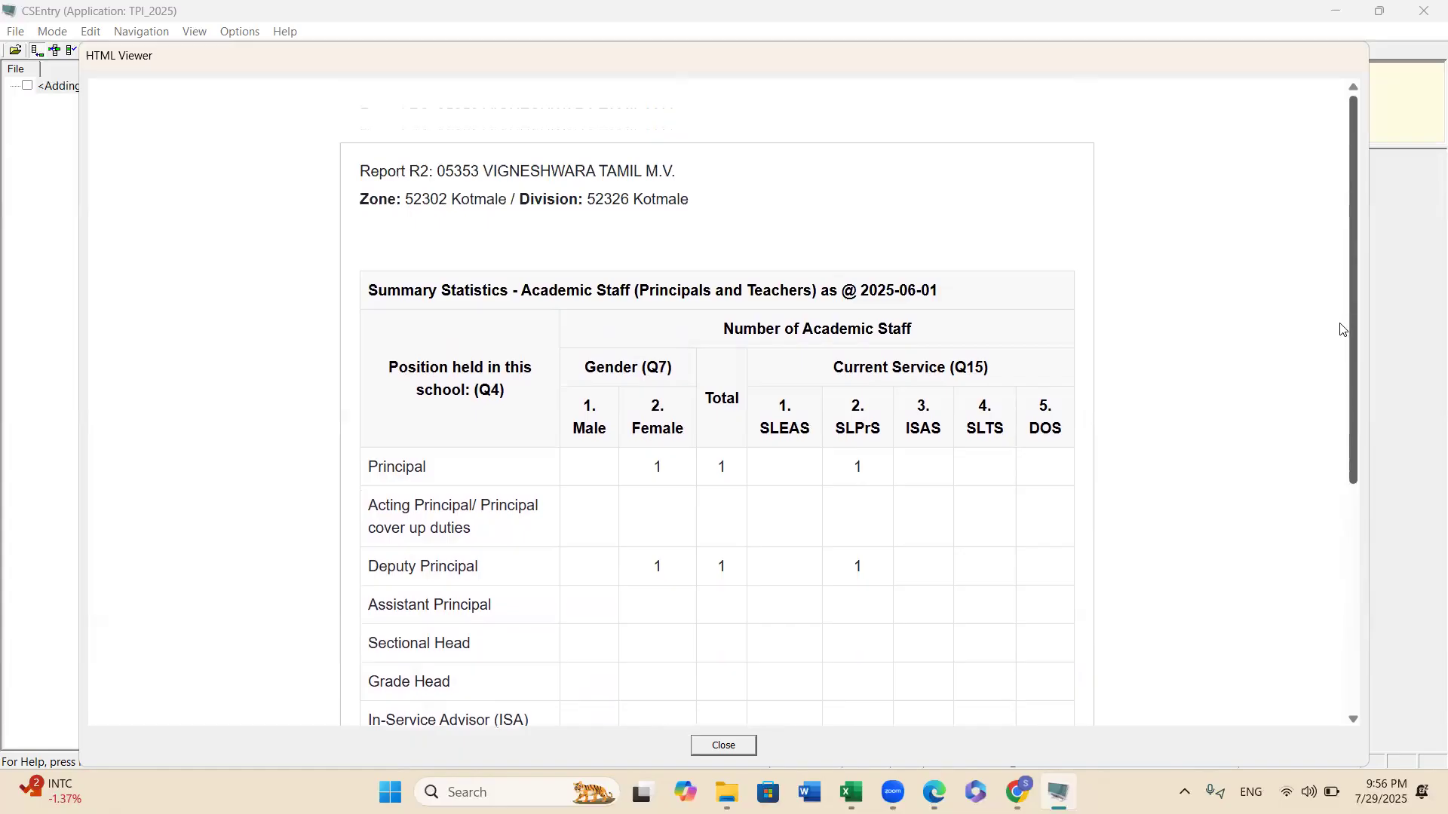
left_click_drag(1356, 411, 1335, 576)
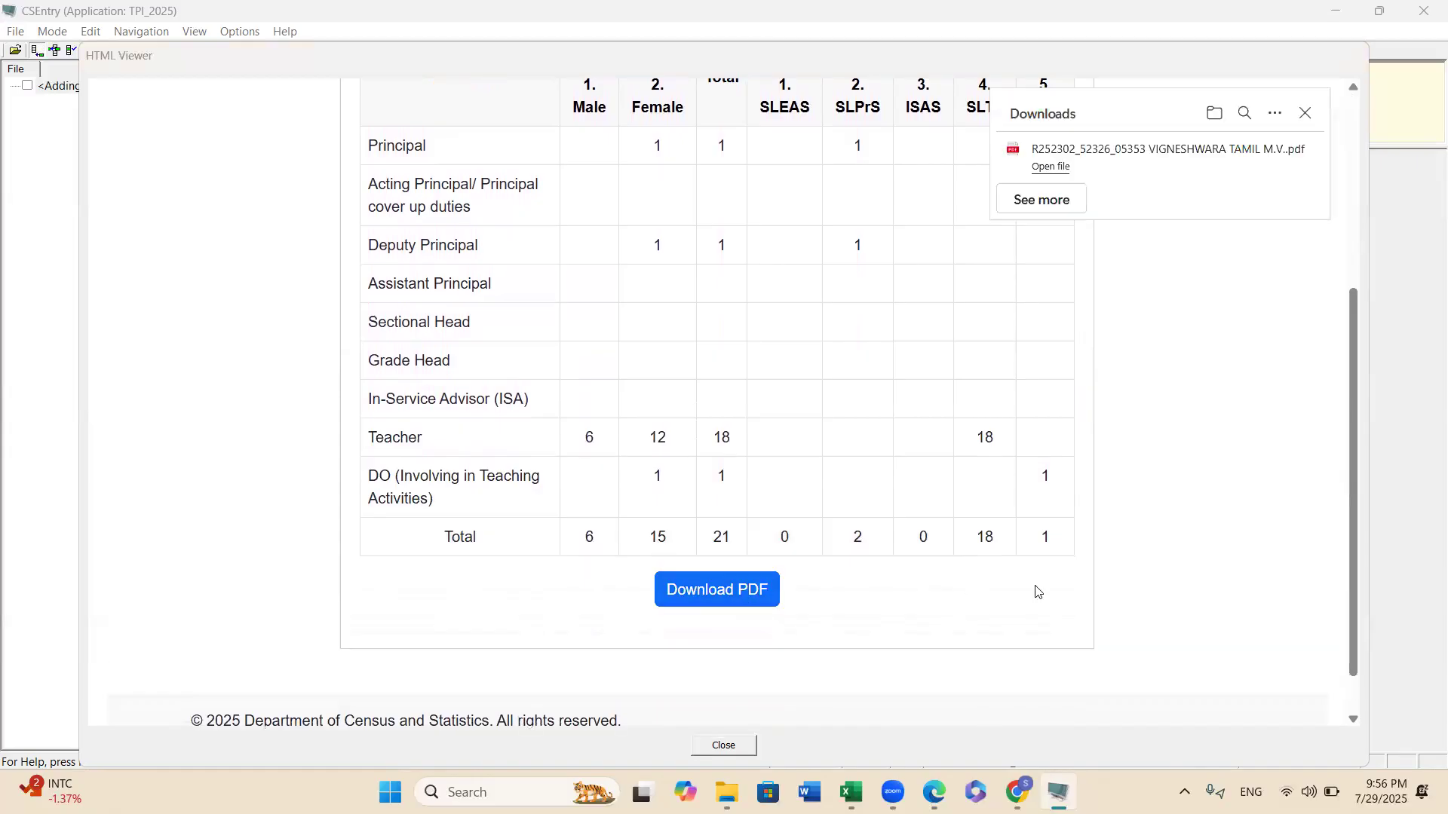
left_click(1109, 157)
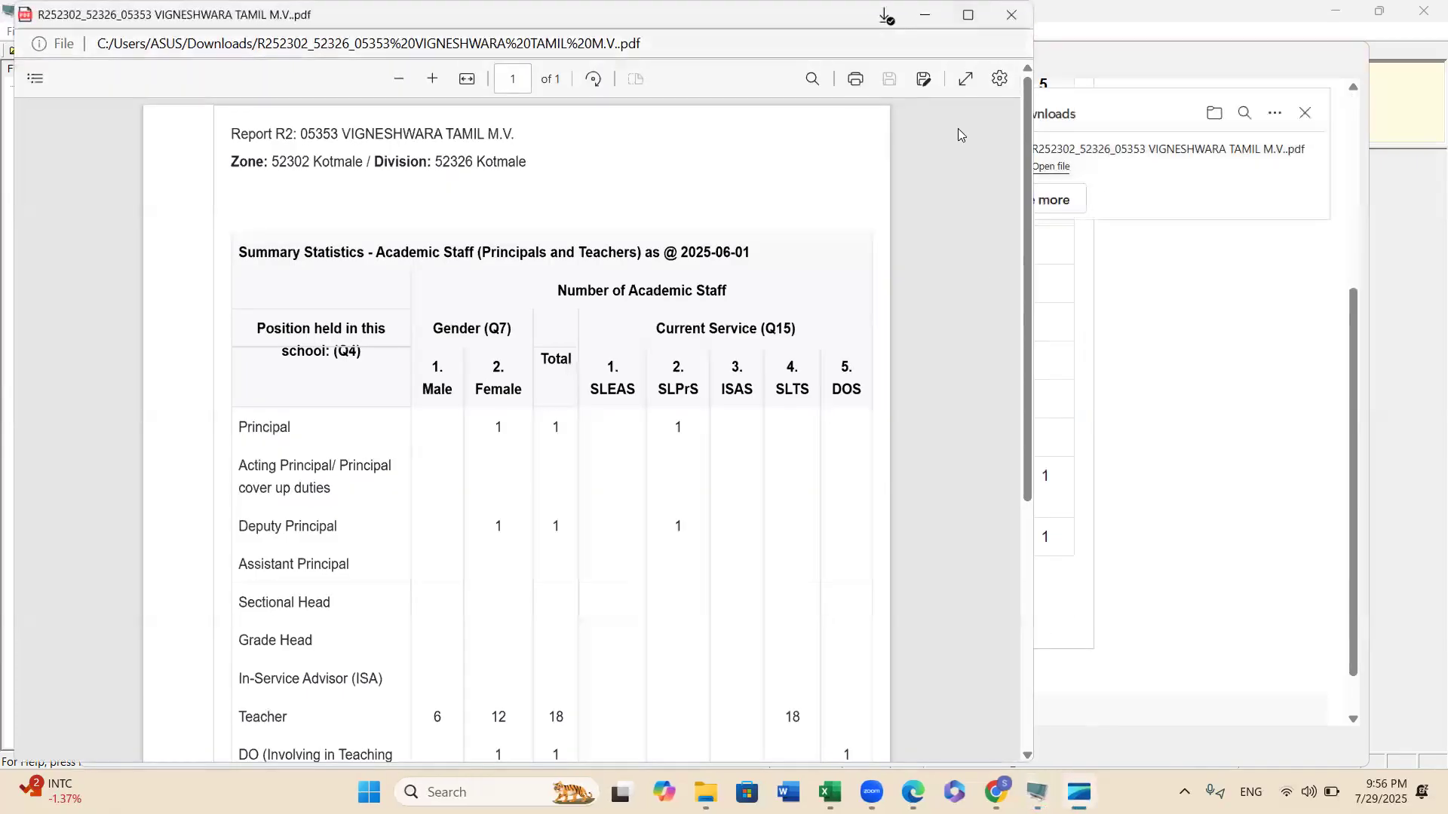
key("super+Up")
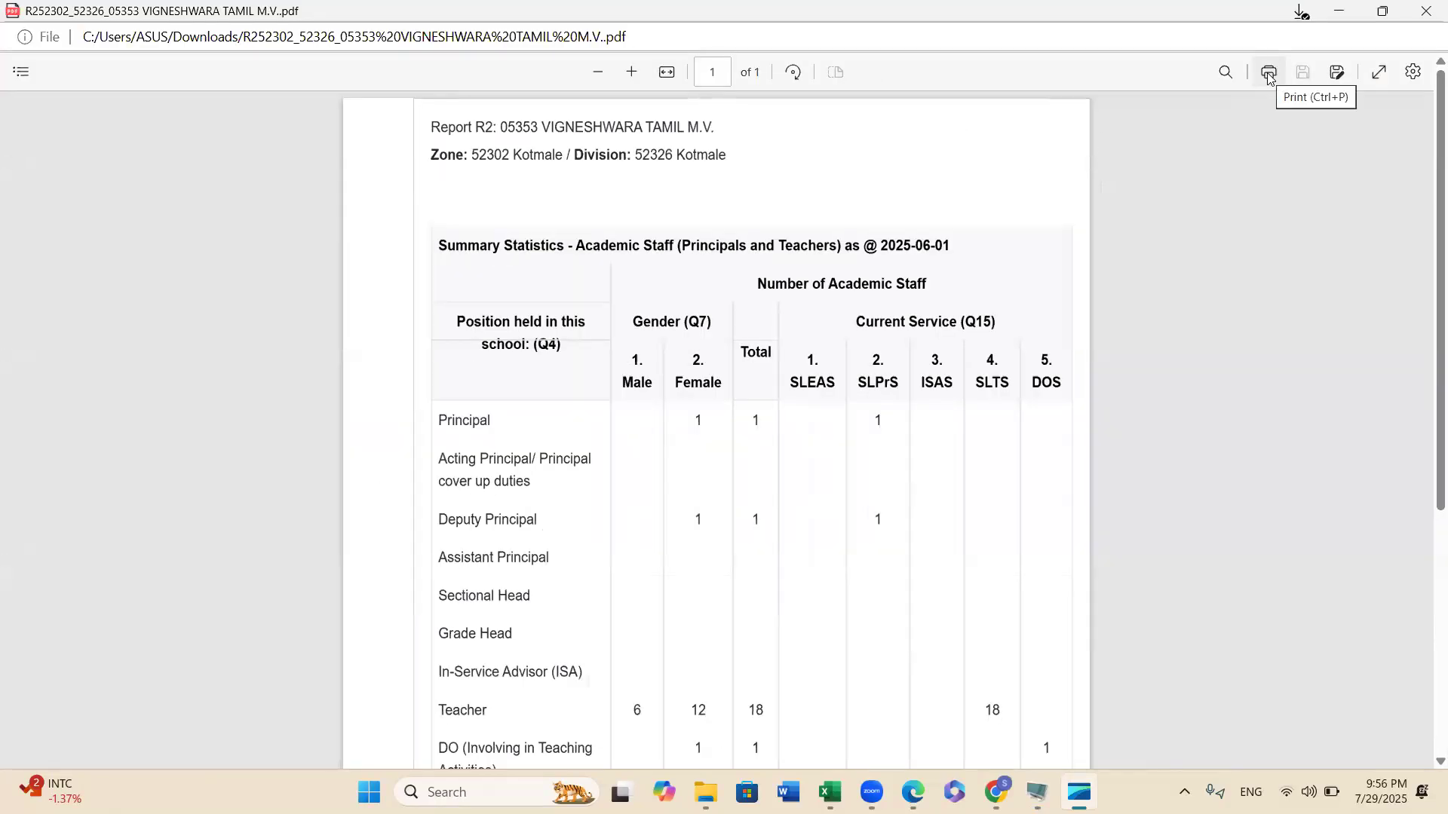
Step: Save a copy of the Report R2 PDF to the Desktop, keeping the suggested file name
left_click(1339, 73)
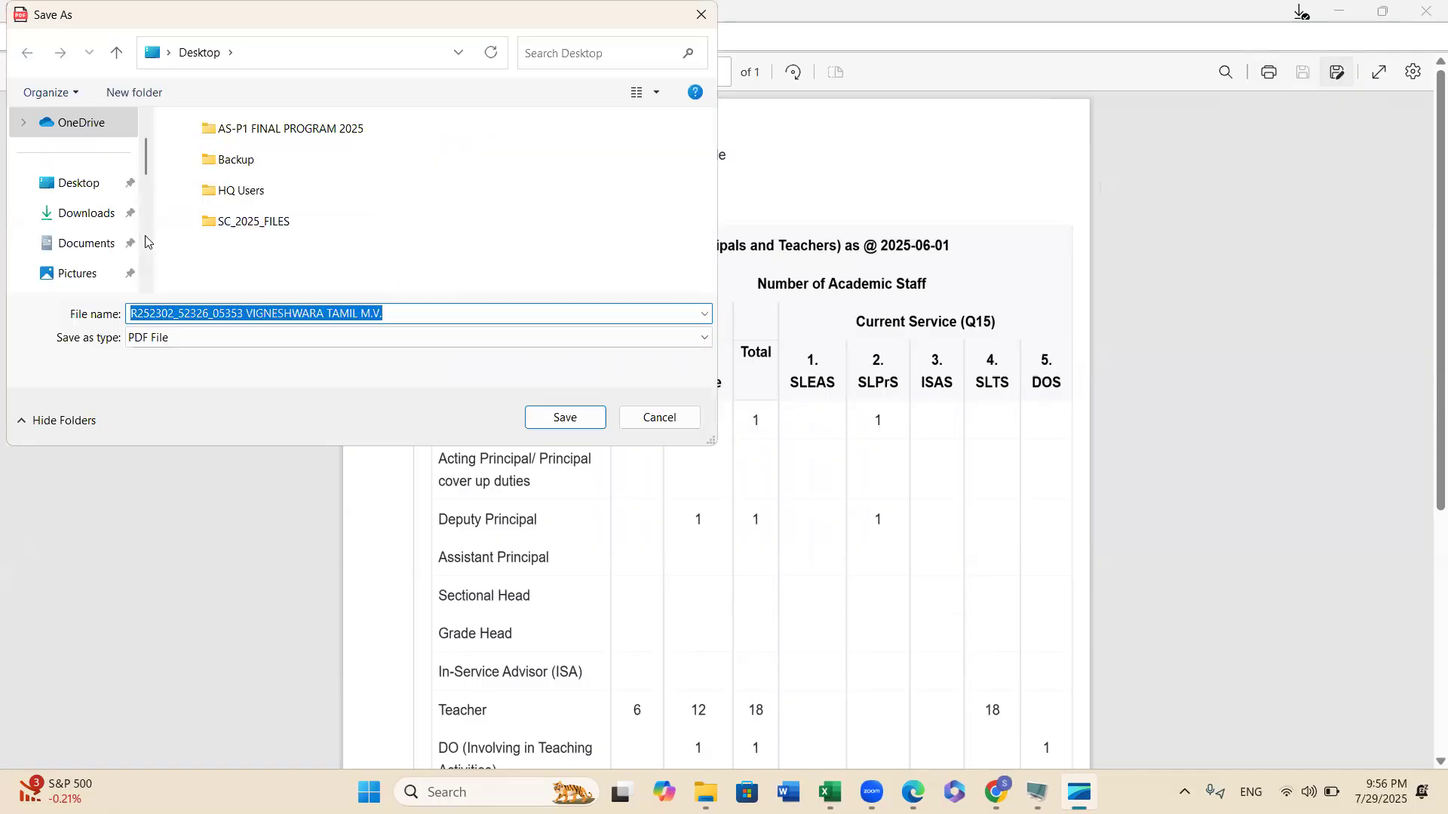
left_click(100, 187)
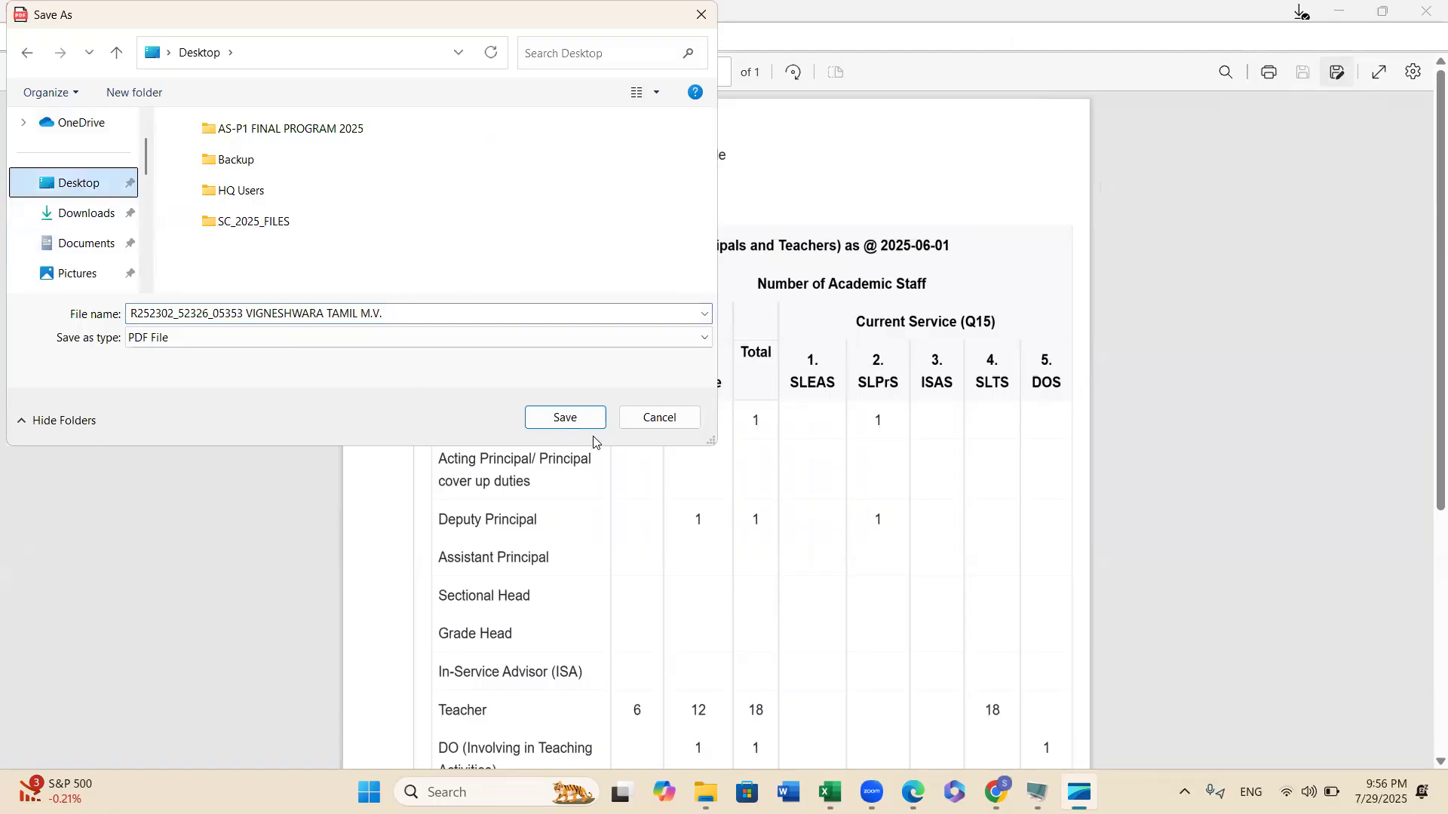
left_click(564, 417)
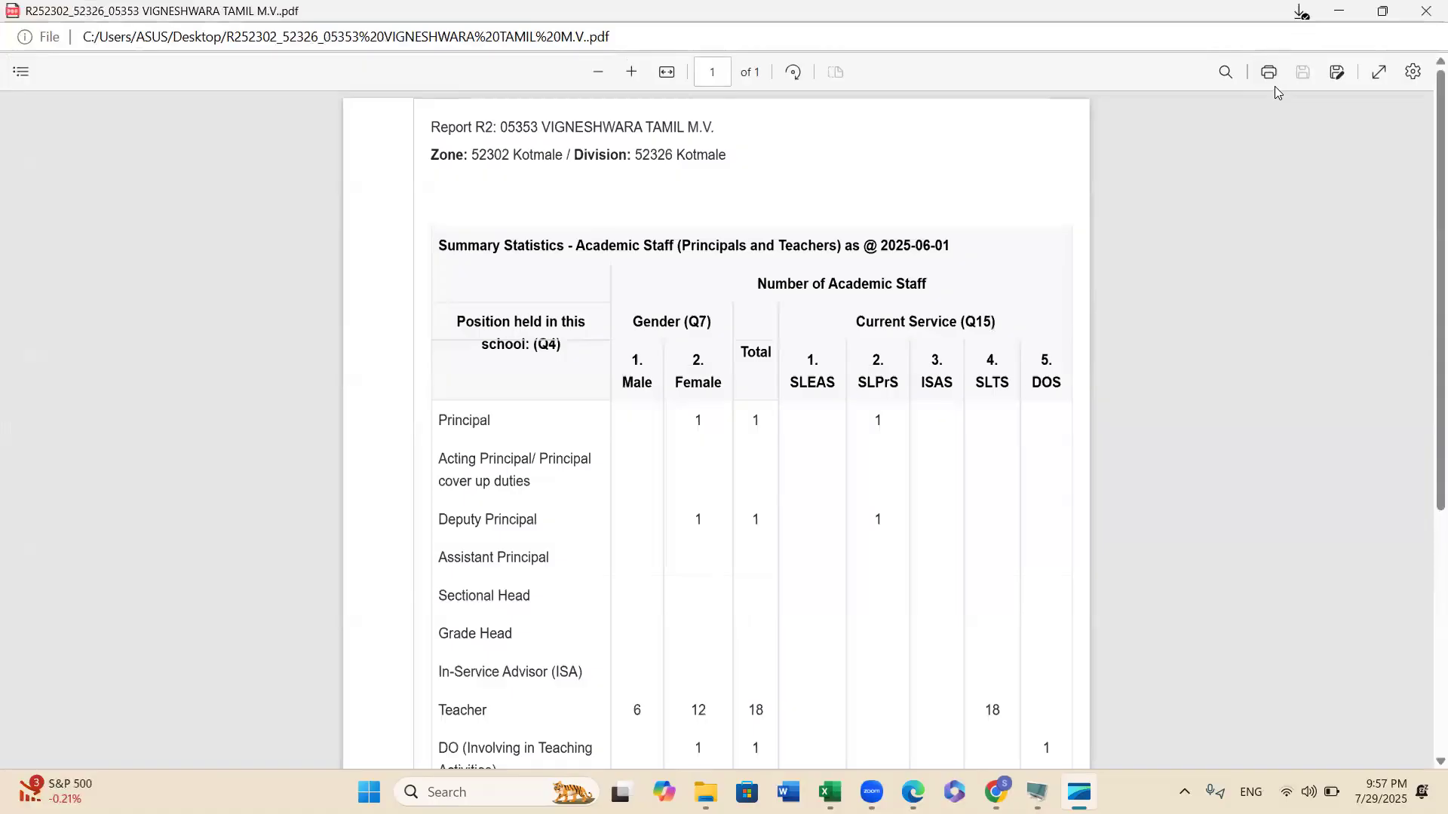
Step: View the print settings for the Report R2 PDF and leave them without printing
left_click(1268, 73)
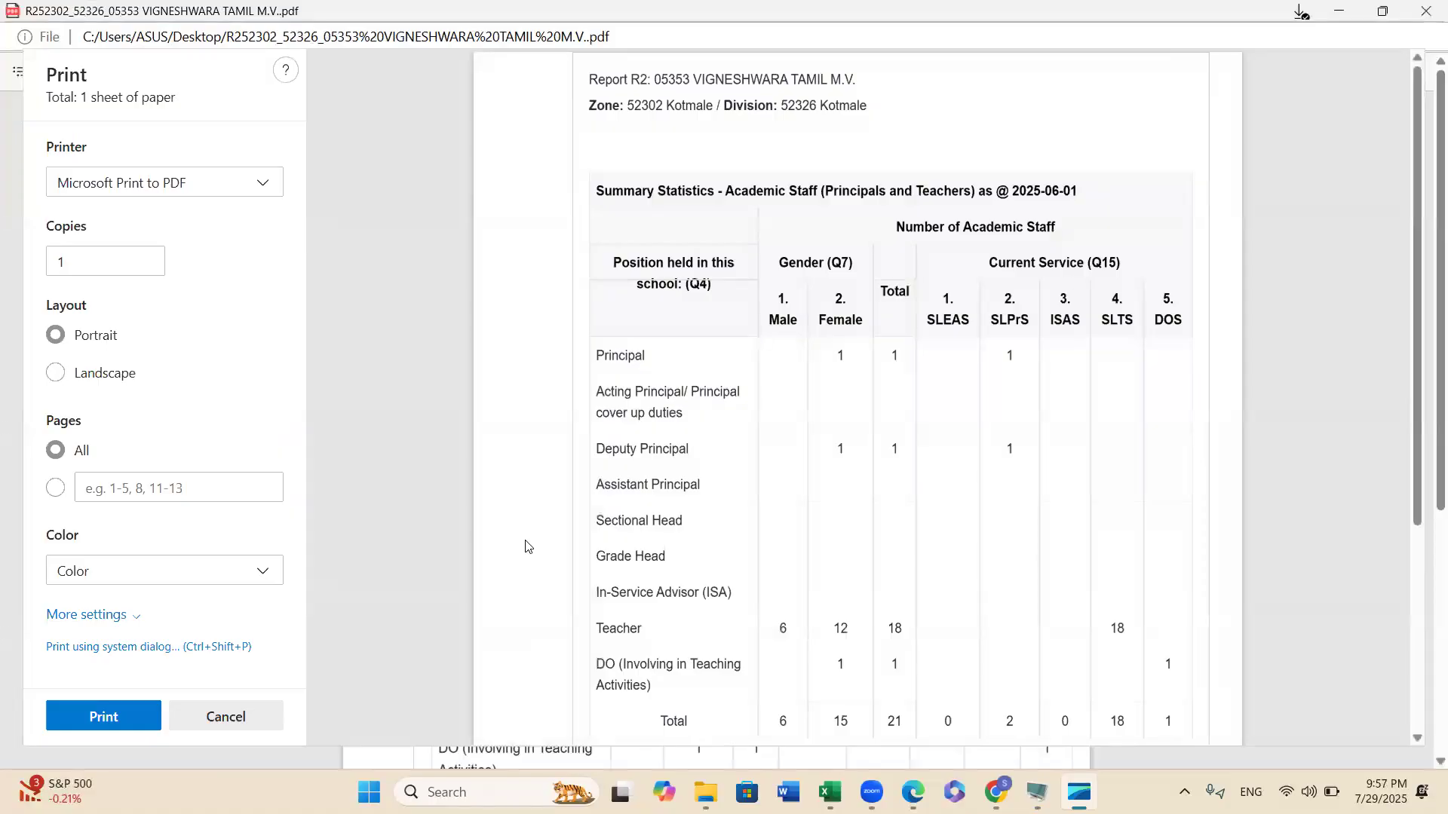
left_click(263, 715)
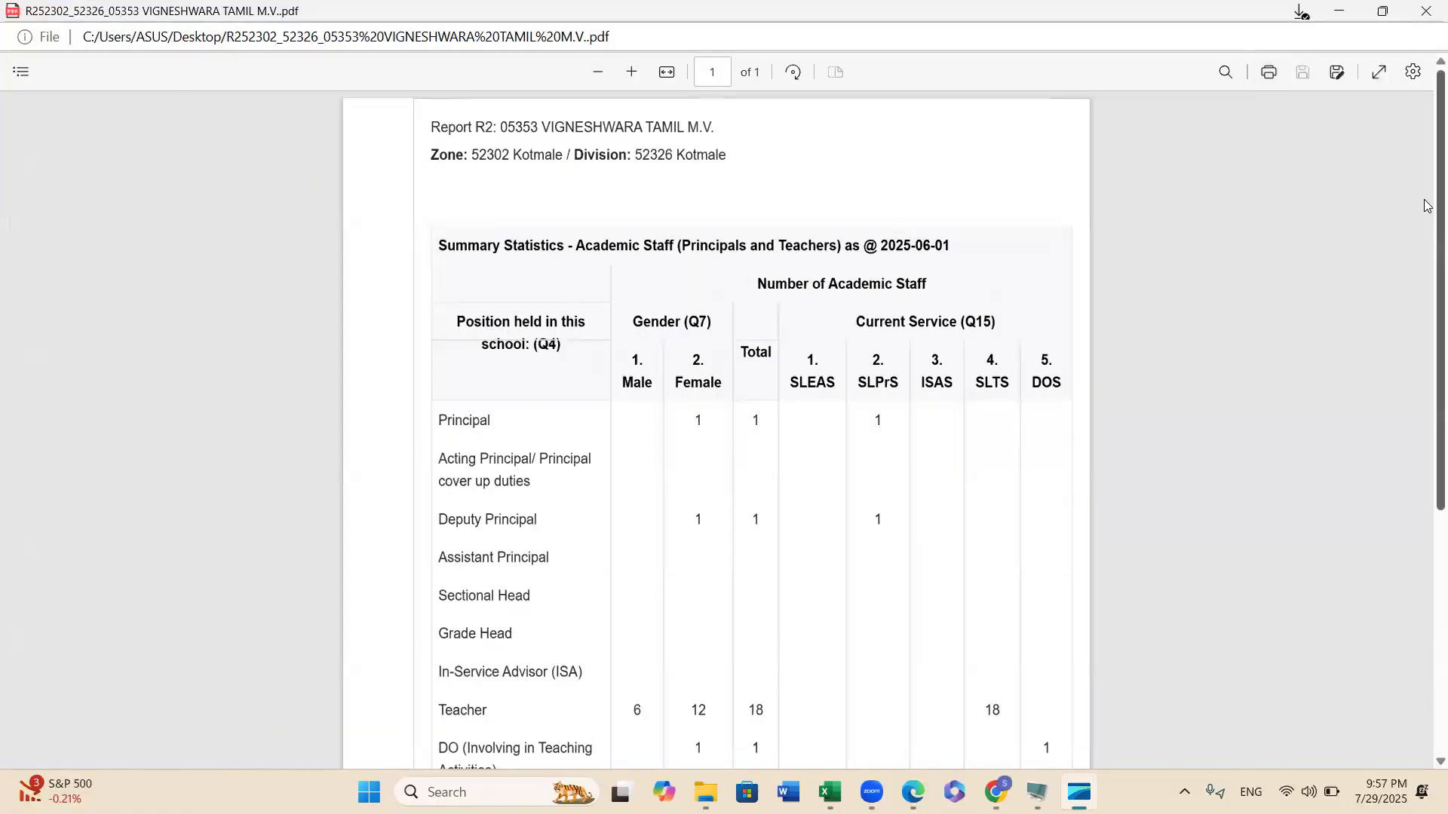
Step: Check the saved PDF down to its Total row, and close both the PDF and the Report R2 viewer
left_click_drag(1428, 213, 1425, 491)
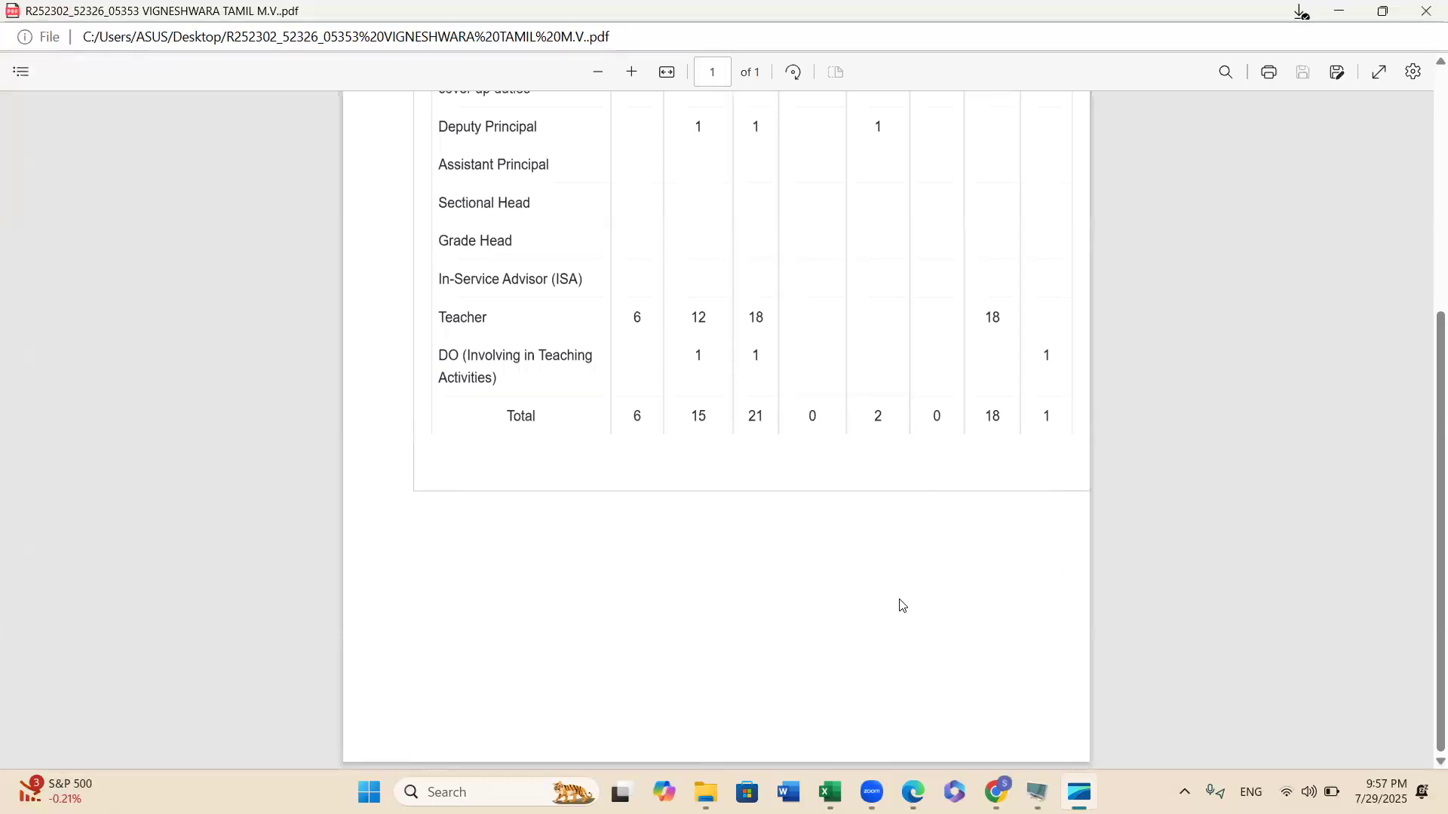
left_click_drag(1425, 562, 1426, 235)
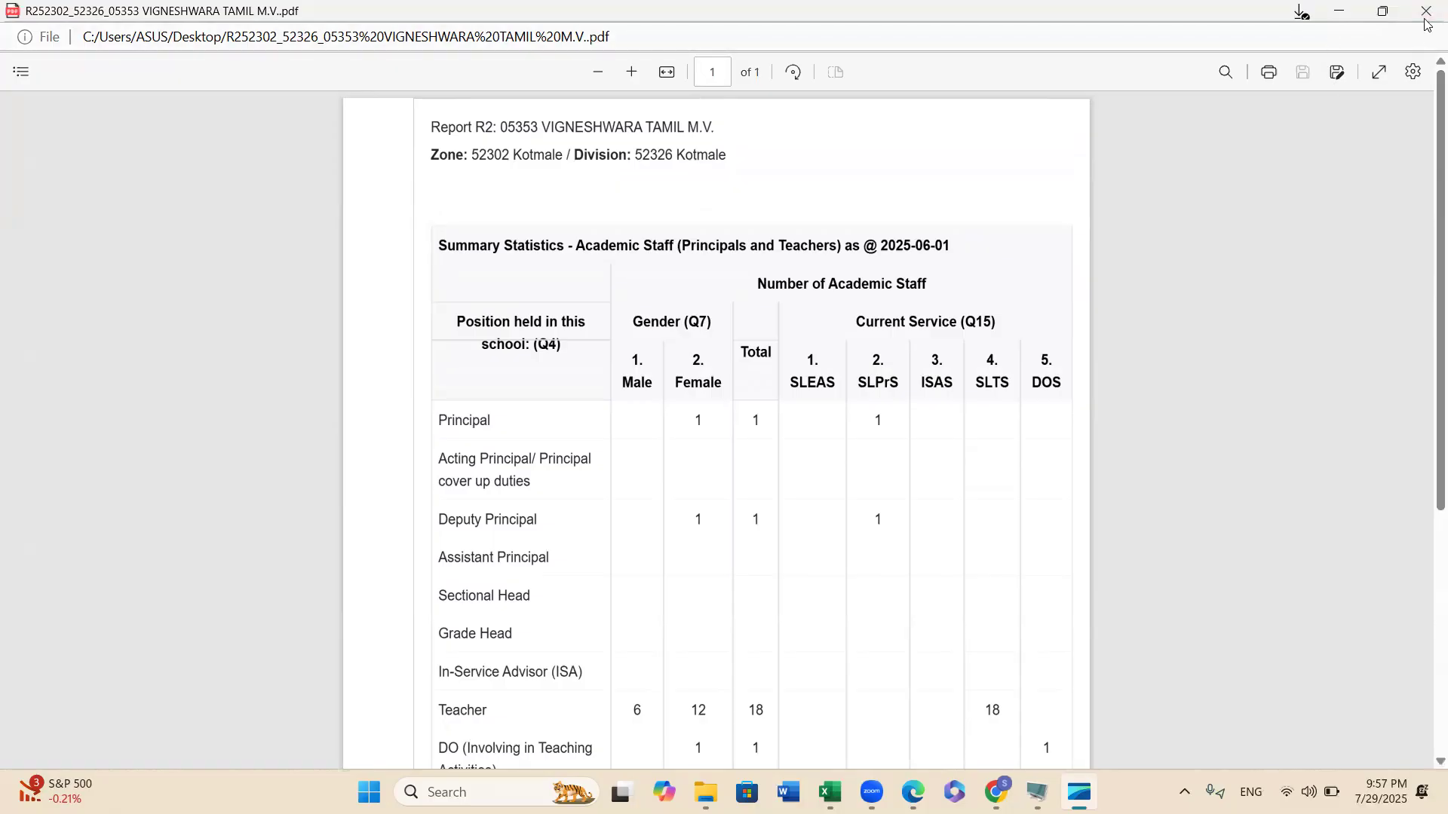
key("alt+F4")
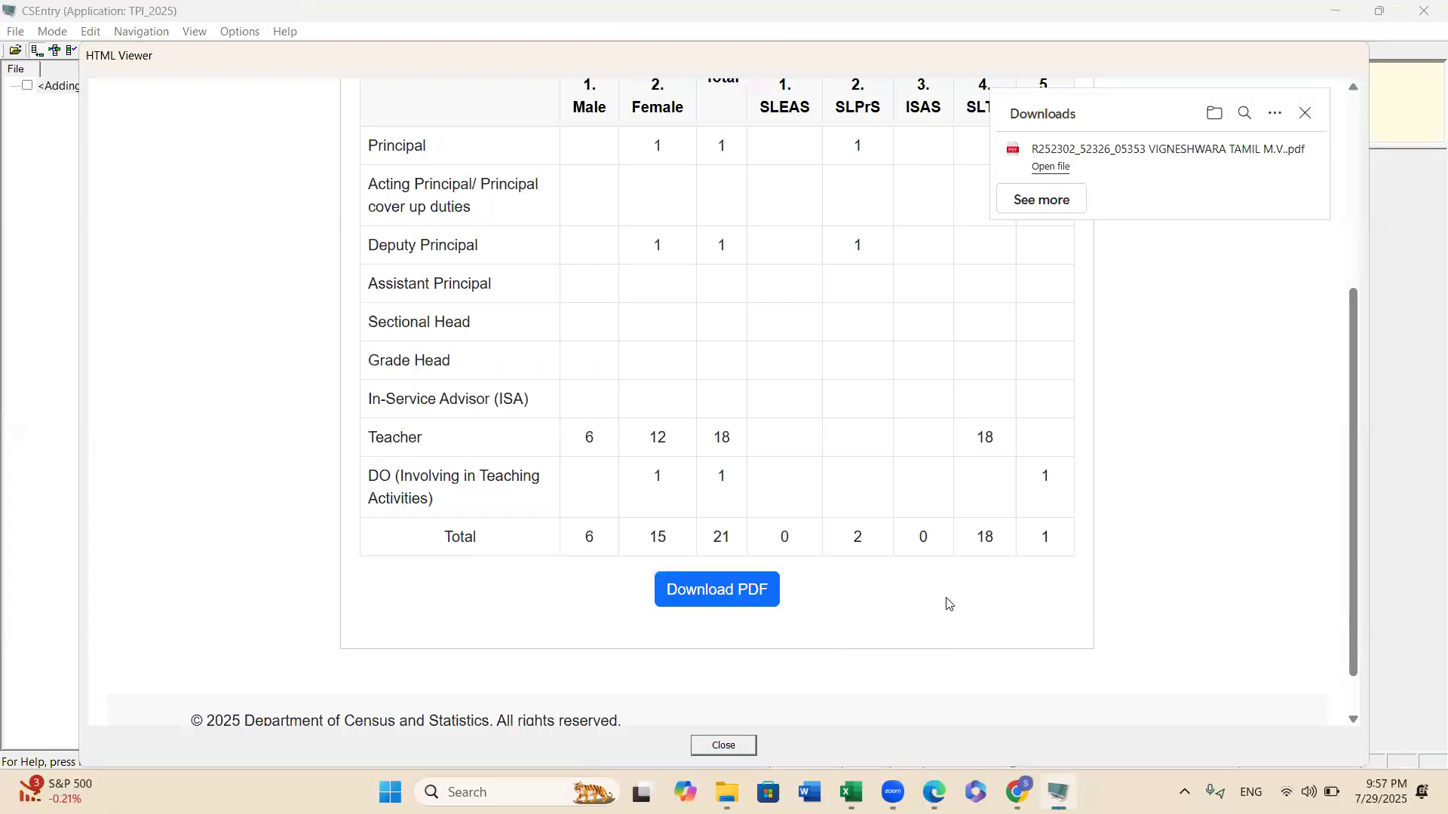
left_click(724, 747)
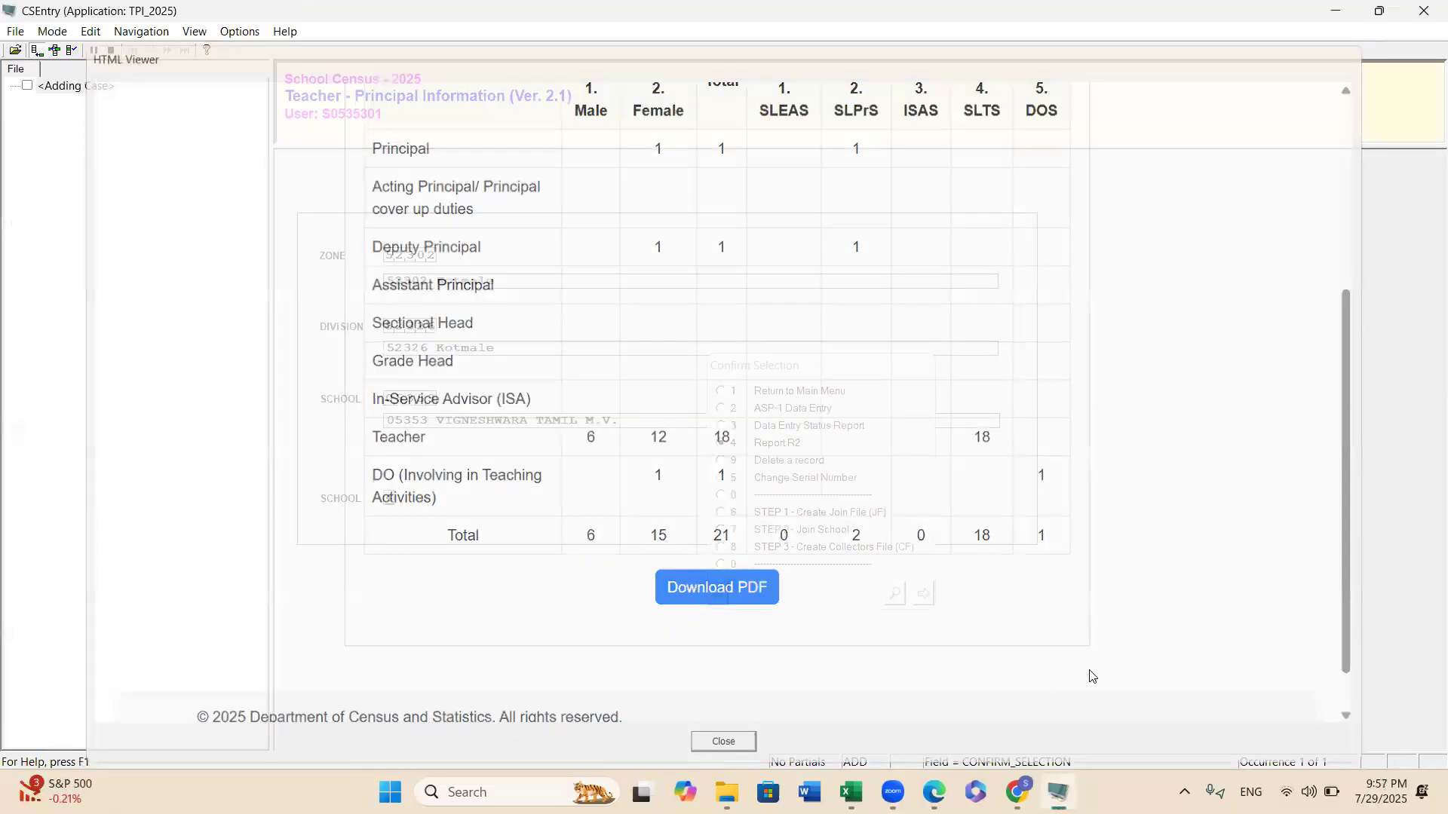